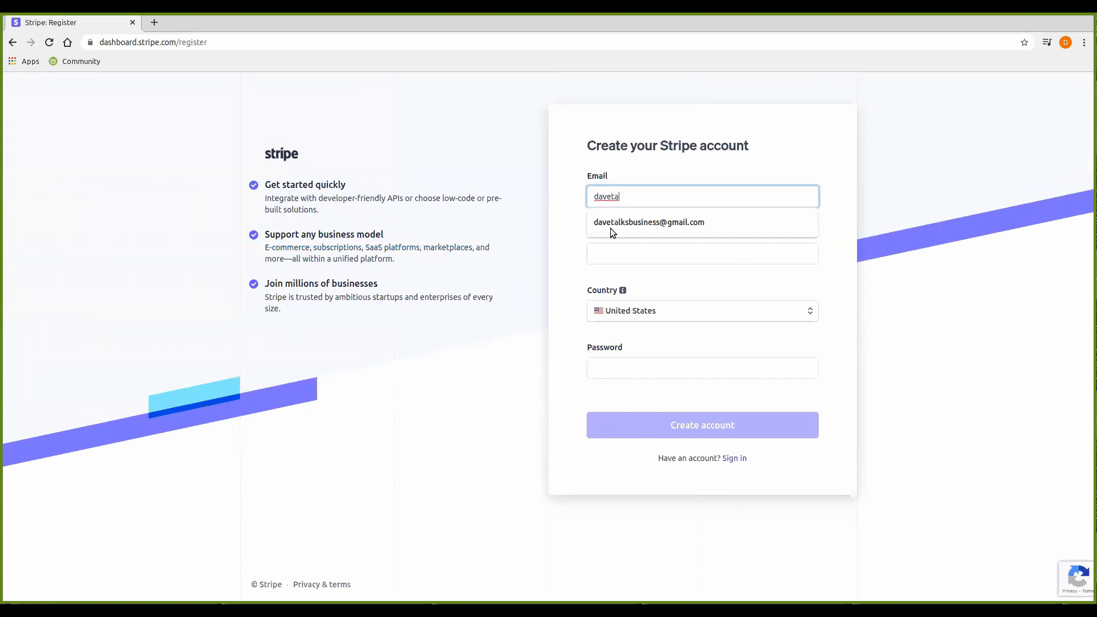
Fill in the account email and the owner's full name in the Stripe registration form.
{"action": "left_click", "coordinate": [613, 223]}
{"action": "type", "text": "Dav3"}
{"action": "key", "text": "BackSpace"}
{"action": "type", "text": "e"}
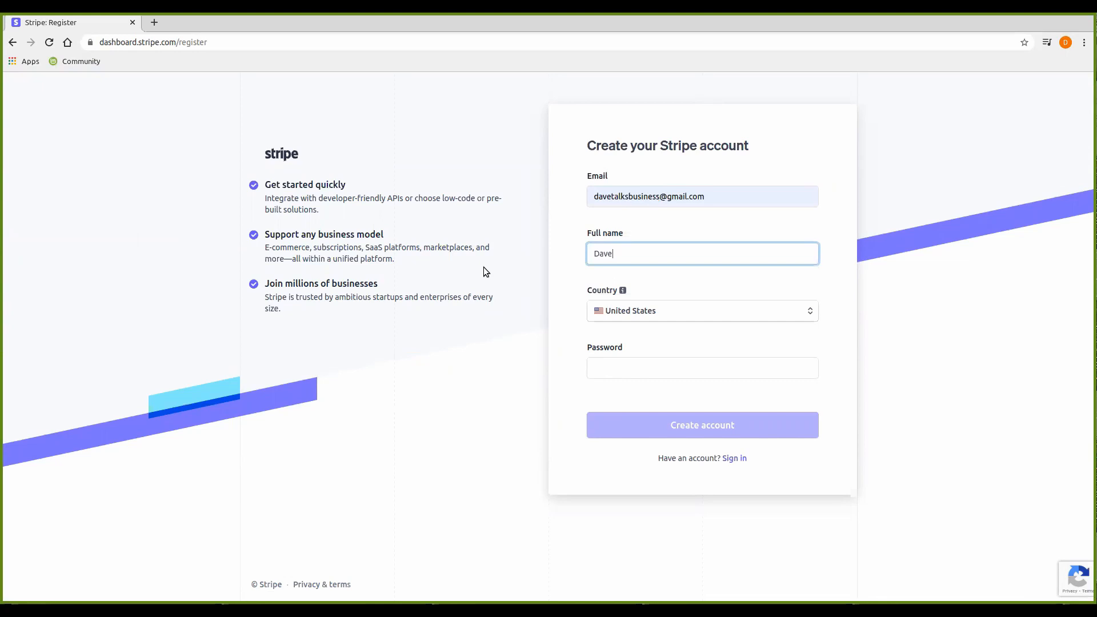
{"action": "type", "text": " Kramer"}
Switch to the AllProWebTools password manager and enter stripe.com as the new entry's URL with the account email as its login.
{"action": "left_click", "coordinate": [170, 23]}
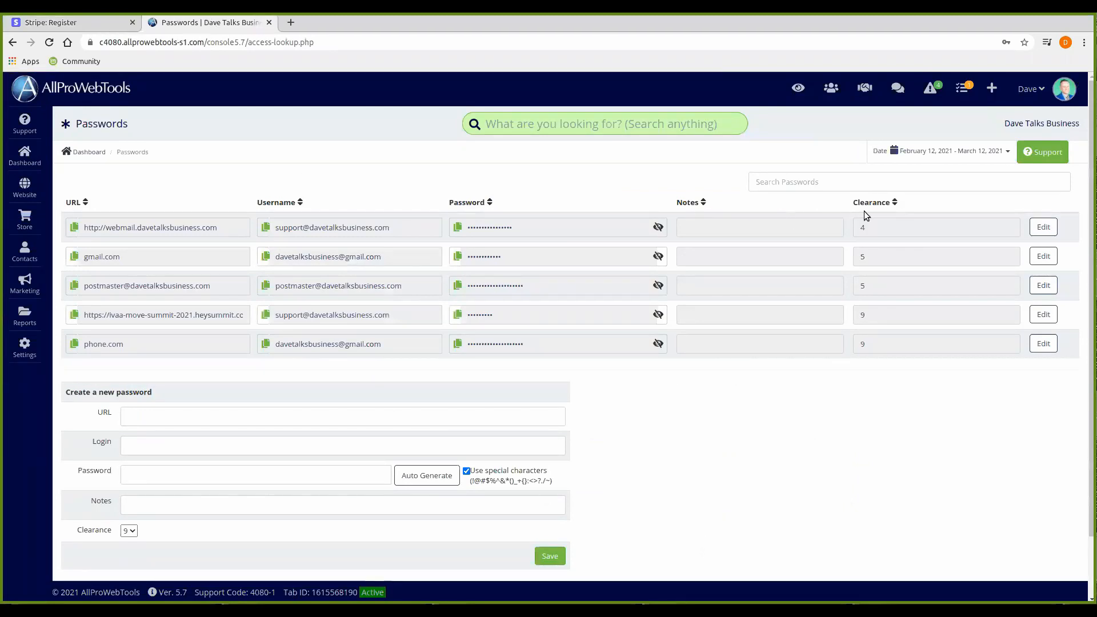
{"action": "left_click", "coordinate": [277, 410]}
{"action": "type", "text": "stripe.com"}
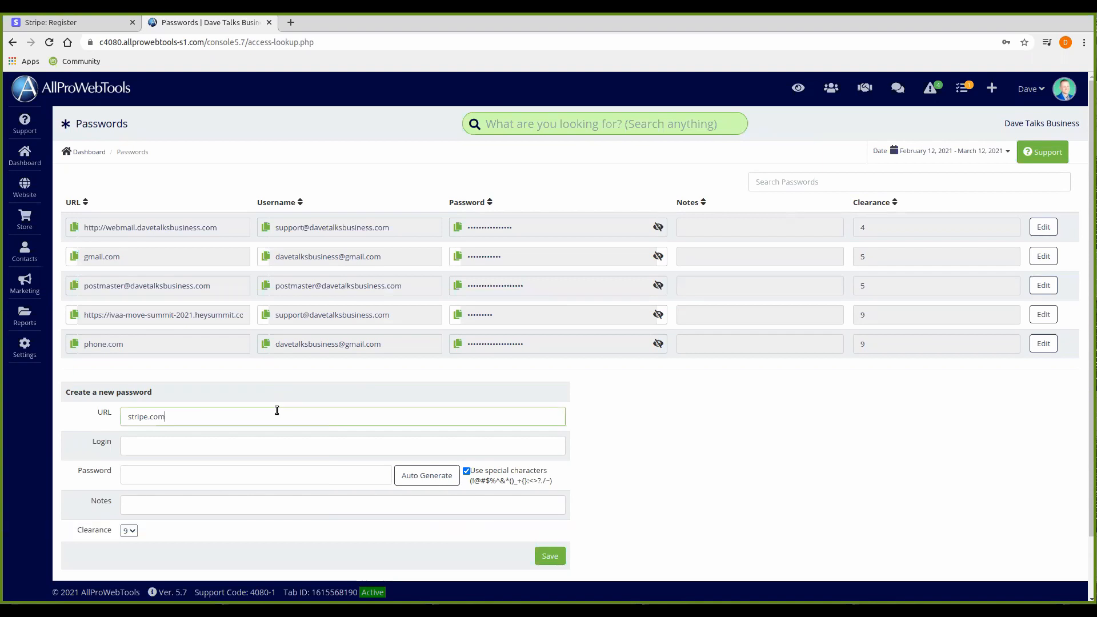
{"action": "left_click", "coordinate": [253, 440]}
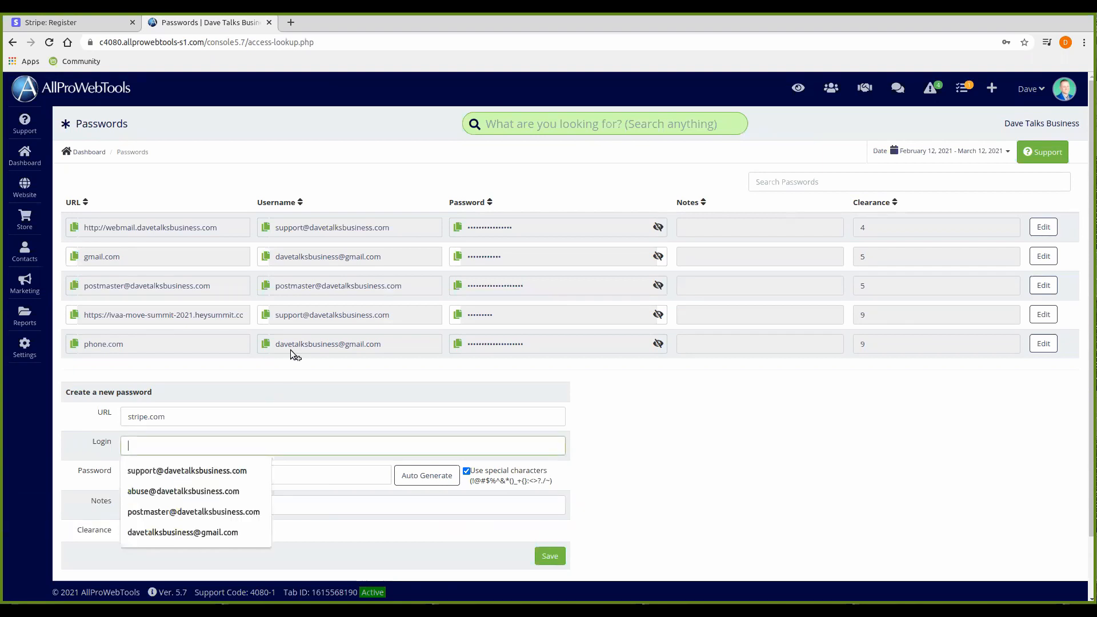
{"action": "left_click", "coordinate": [188, 531]}
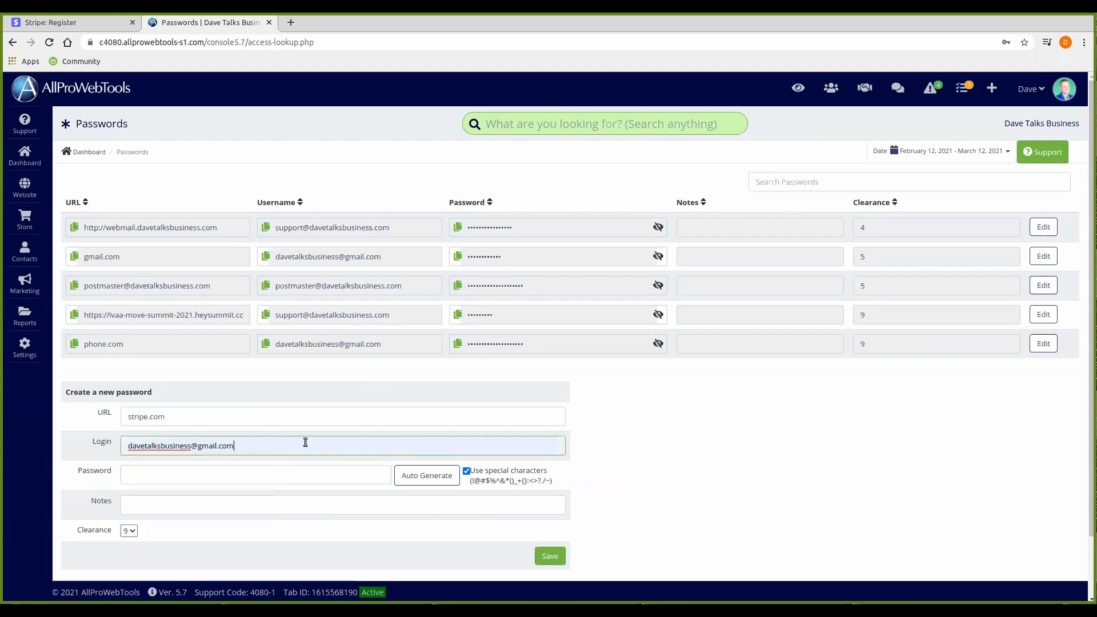
Generate a password without special characters in the new entry's password field and copy it.
{"action": "left_click", "coordinate": [466, 470]}
{"action": "left_click", "coordinate": [443, 478]}
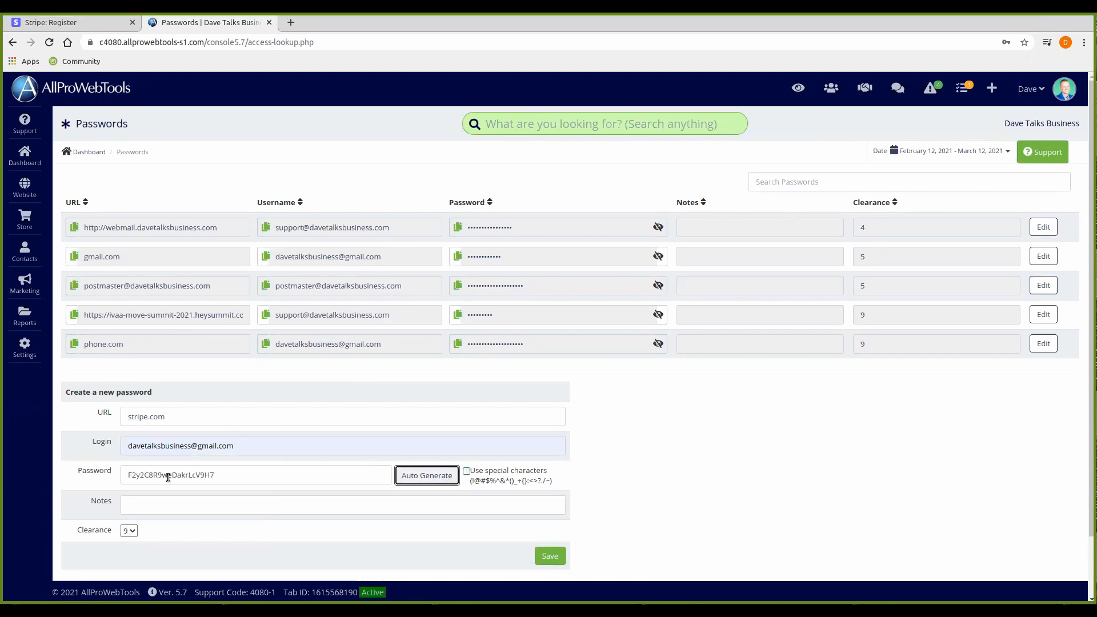
{"action": "double_click", "coordinate": [165, 478]}
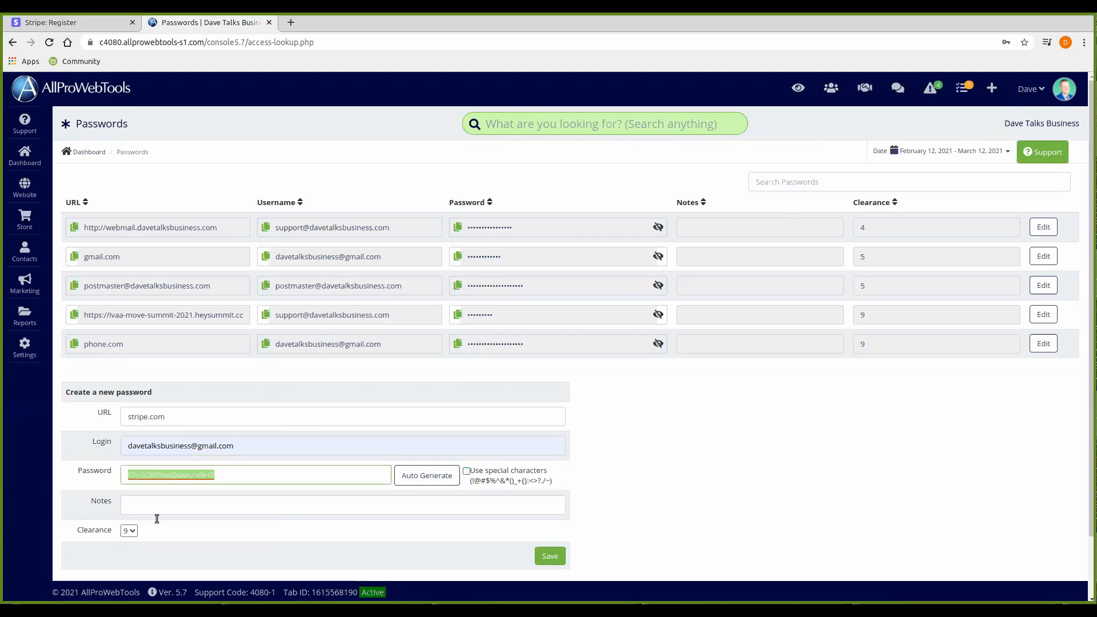
{"action": "left_click", "coordinate": [129, 531]}
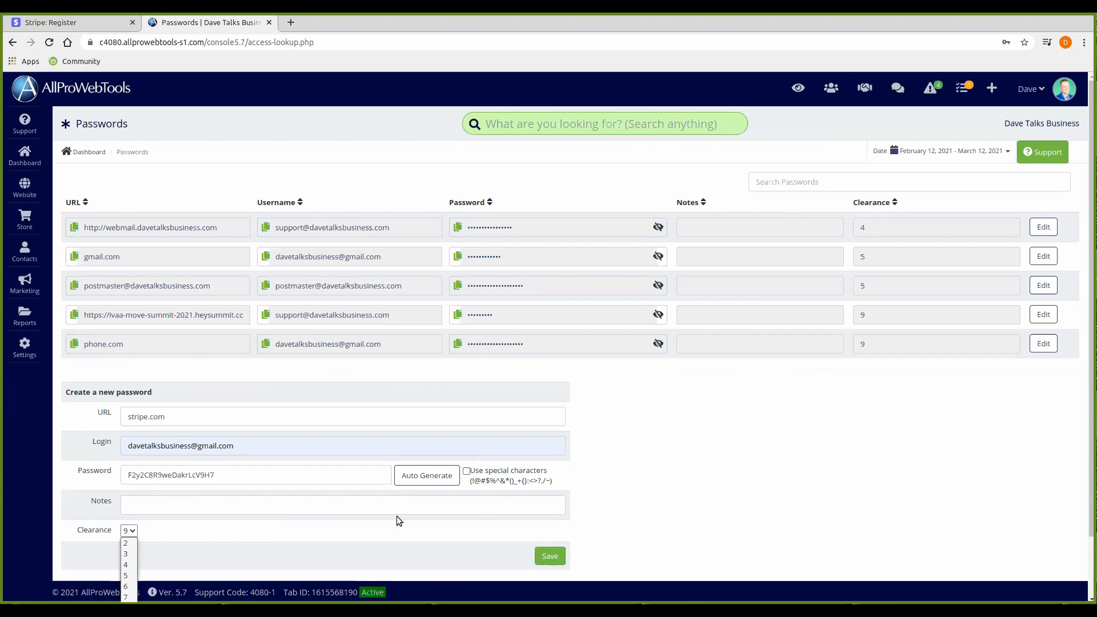
{"action": "left_click", "coordinate": [424, 545]}
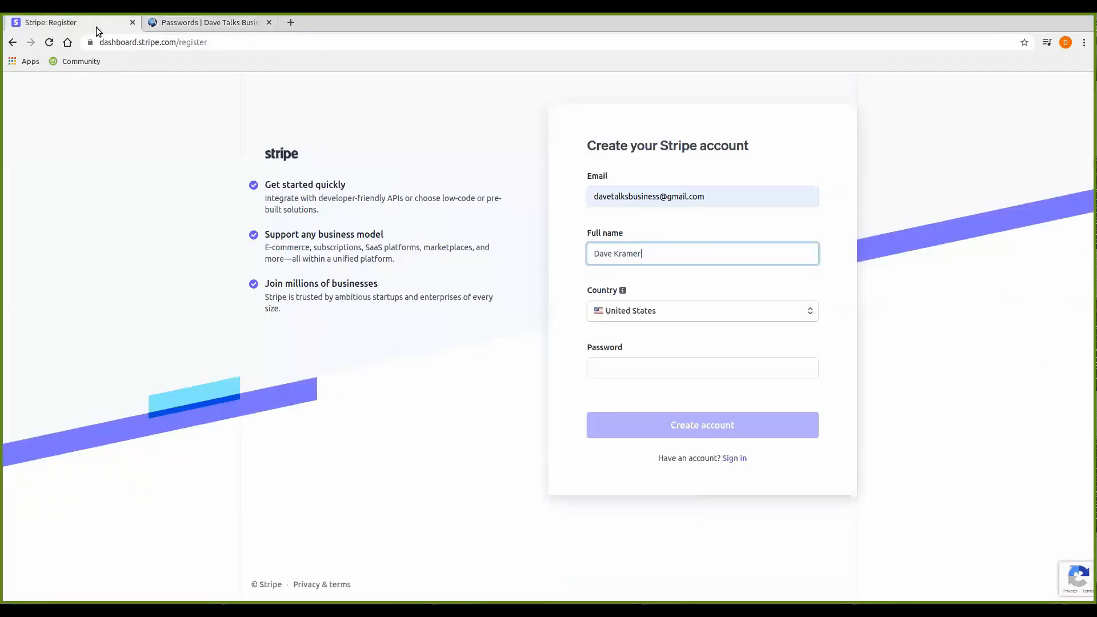
Return to the Stripe registration form, paste the generated password into the password field, and create the account.
{"action": "left_click", "coordinate": [97, 24]}
{"action": "left_click", "coordinate": [676, 366]}
{"action": "key", "text": "ctrl+v"}
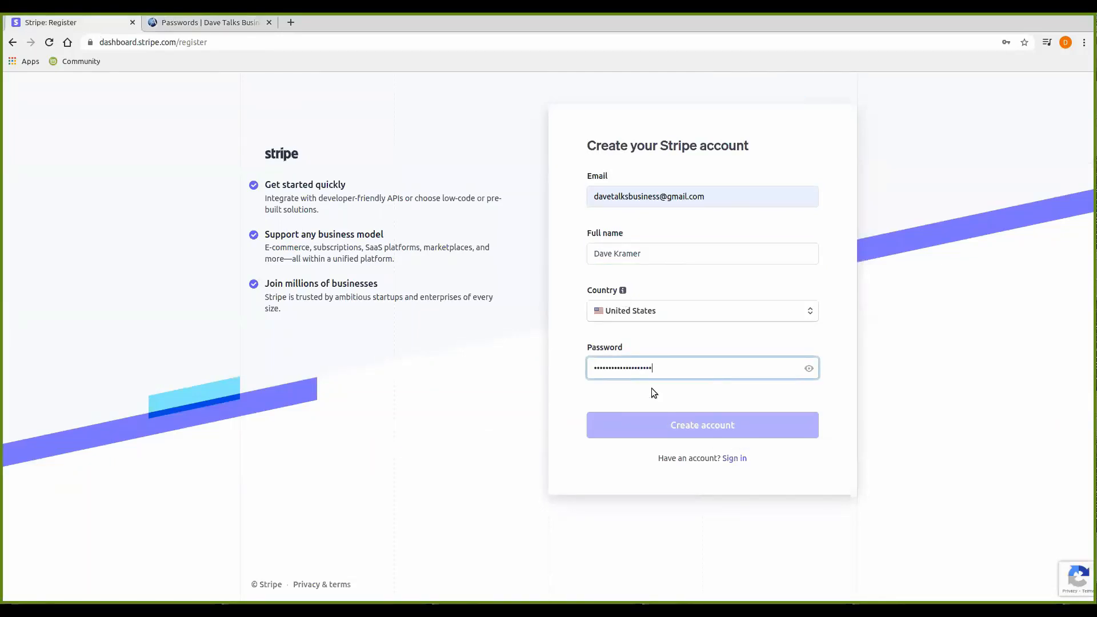
{"action": "left_click", "coordinate": [672, 423]}
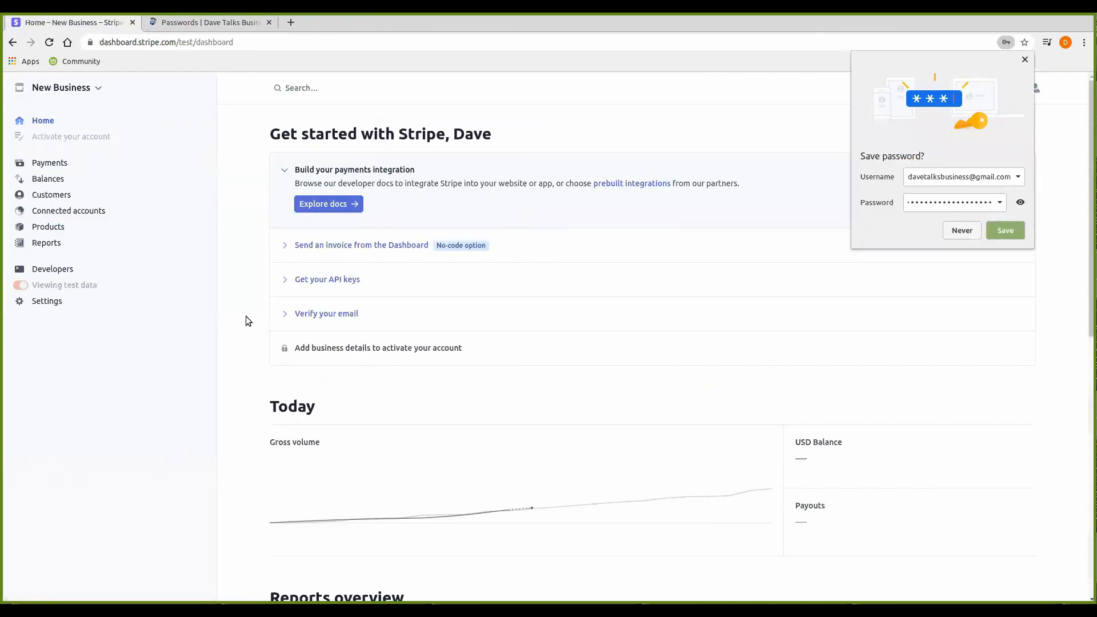
Save the new Stripe login in the browser and expand the email verification task.
{"action": "left_click", "coordinate": [1005, 231]}
{"action": "left_click", "coordinate": [320, 313]}
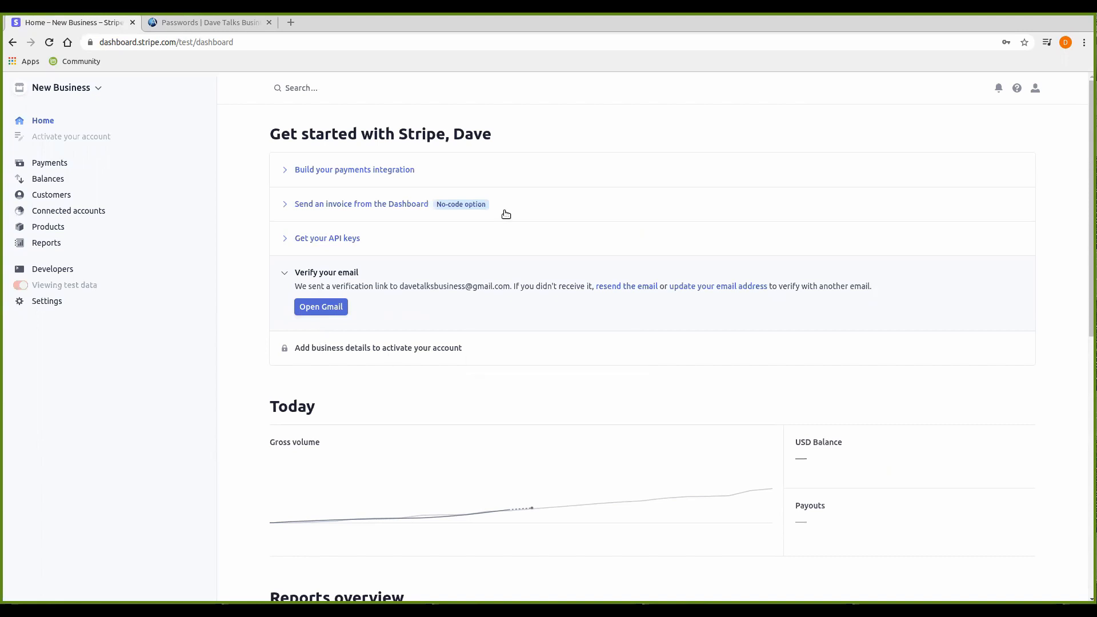
Start activating the account and submit the registered business address, including the suite, with Individual as the type of business.
{"action": "left_click", "coordinate": [50, 142]}
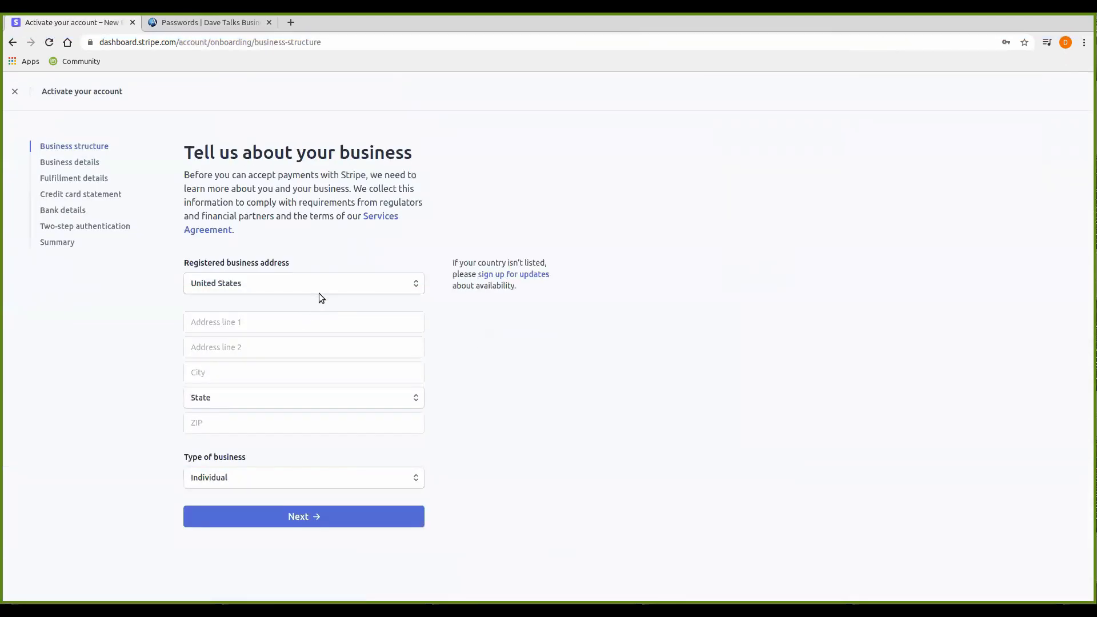
{"action": "left_click", "coordinate": [308, 318]}
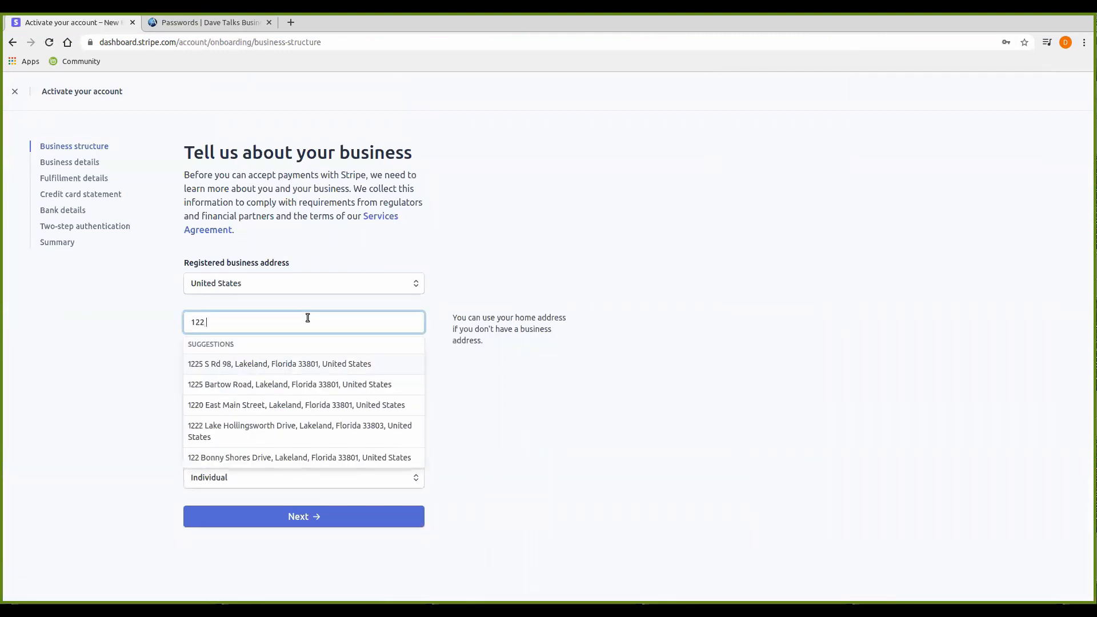
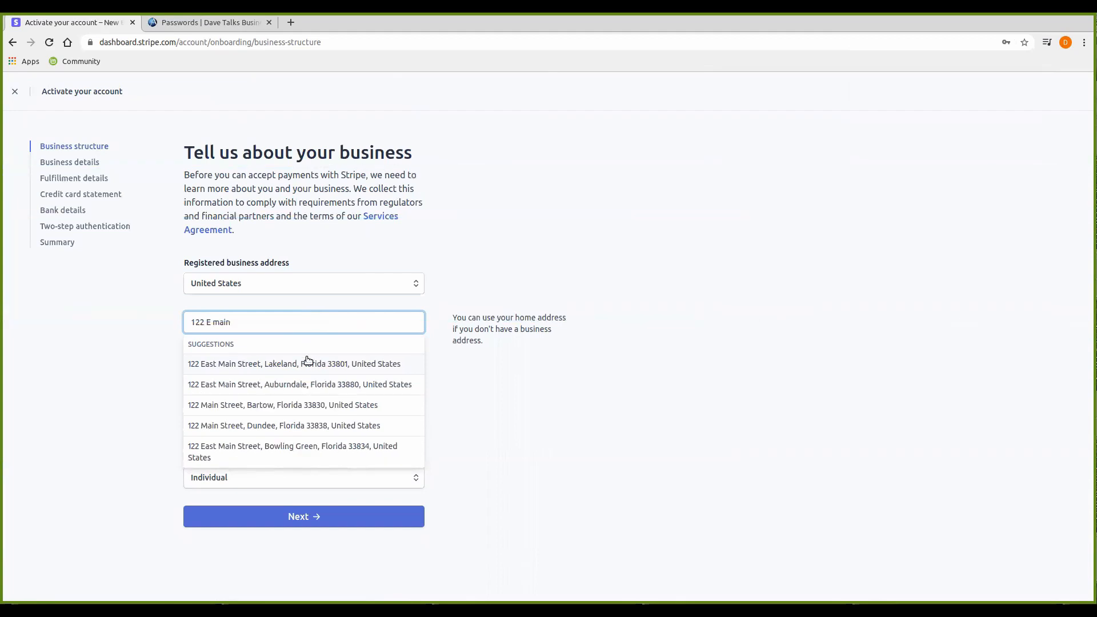
{"action": "left_click", "coordinate": [305, 364]}
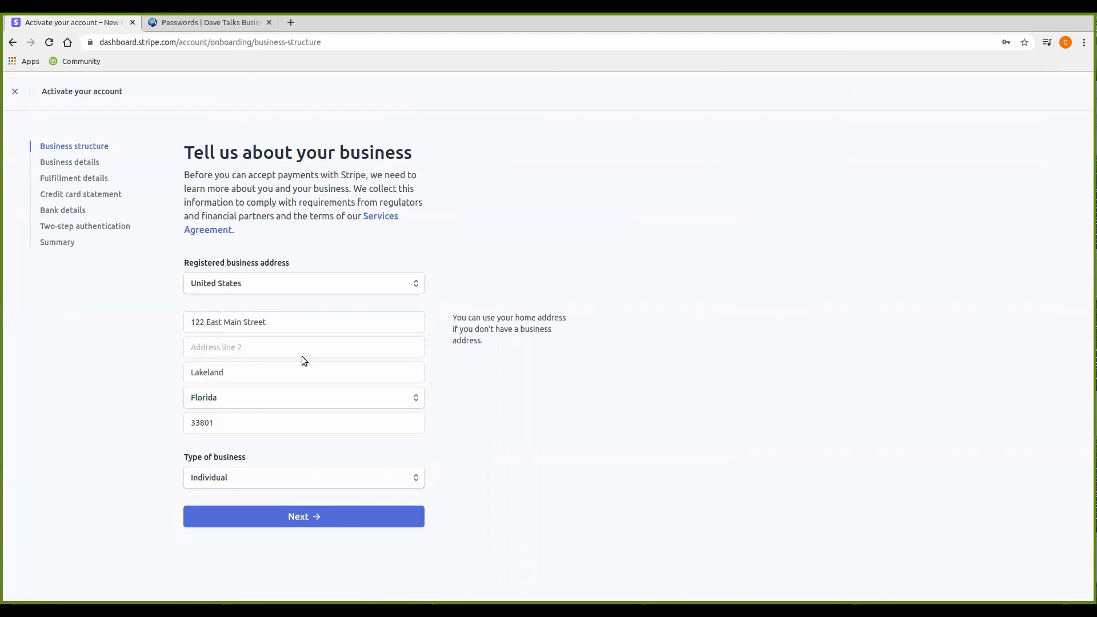
{"action": "left_click", "coordinate": [302, 353]}
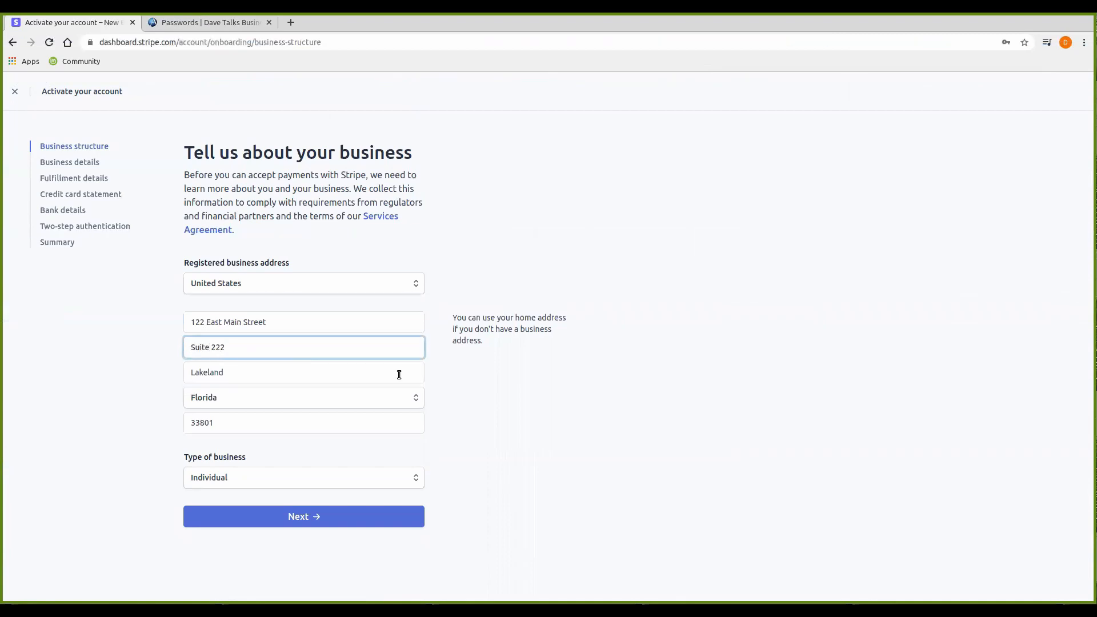
{"action": "left_click", "coordinate": [416, 478]}
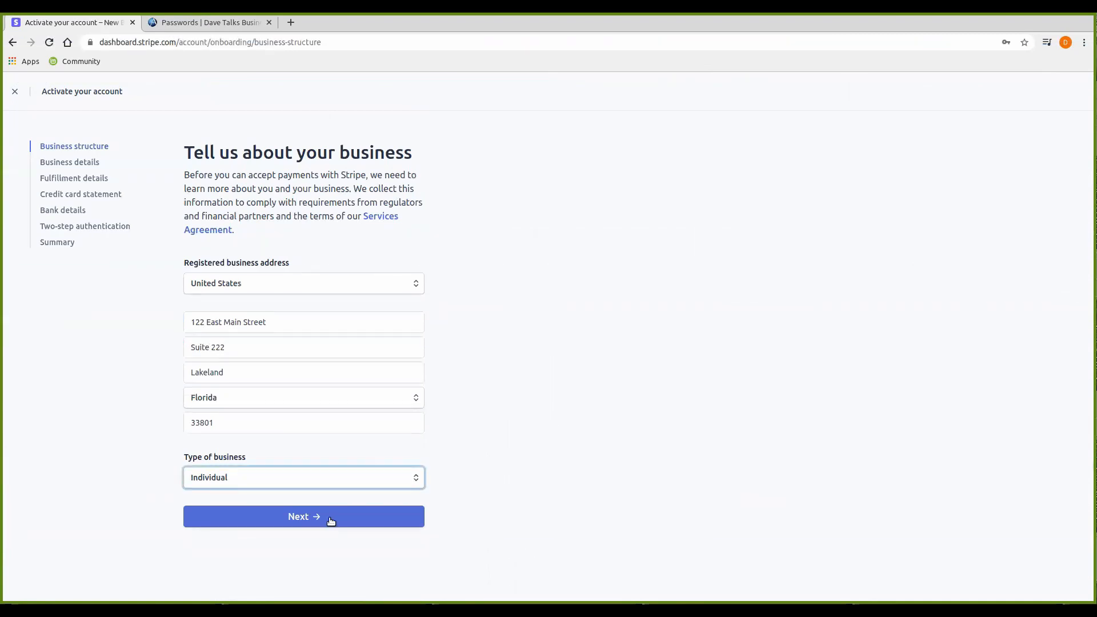
{"action": "left_click", "coordinate": [330, 518]}
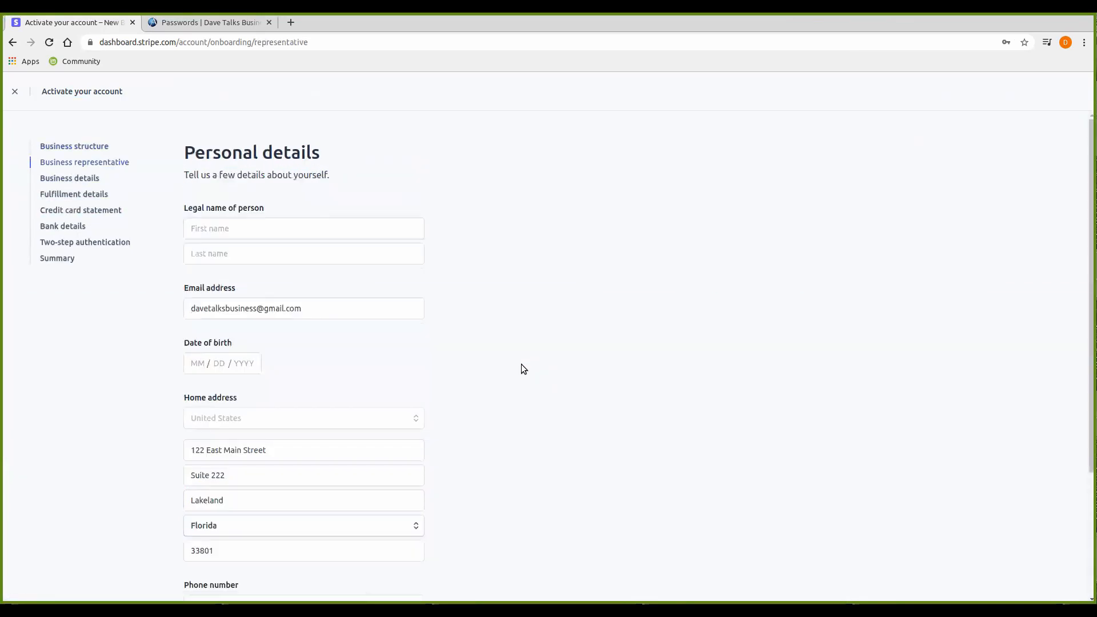
Fill in the legal first and last name of the business representative from the saved suggestions.
{"action": "left_click", "coordinate": [316, 230]}
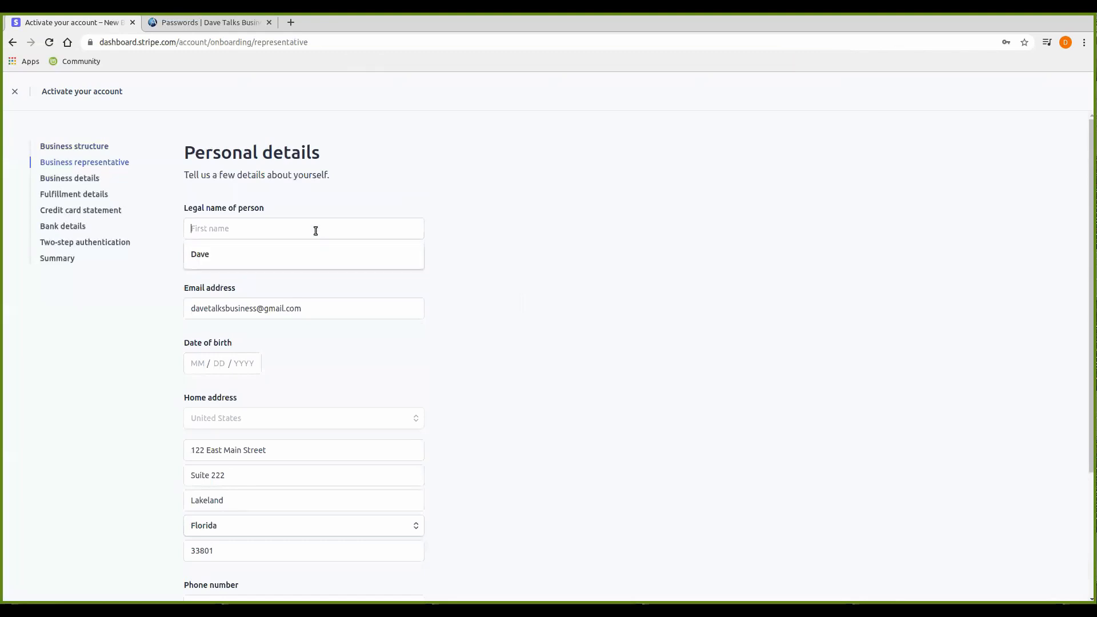
{"action": "left_click", "coordinate": [295, 248]}
{"action": "left_click", "coordinate": [304, 253]}
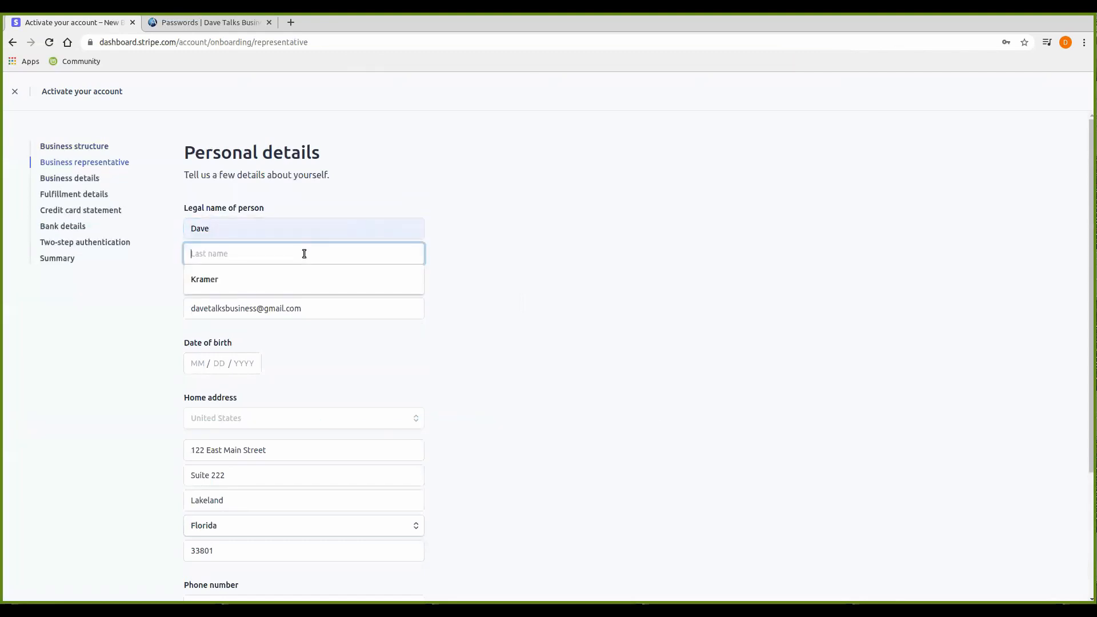
{"action": "left_click", "coordinate": [291, 278]}
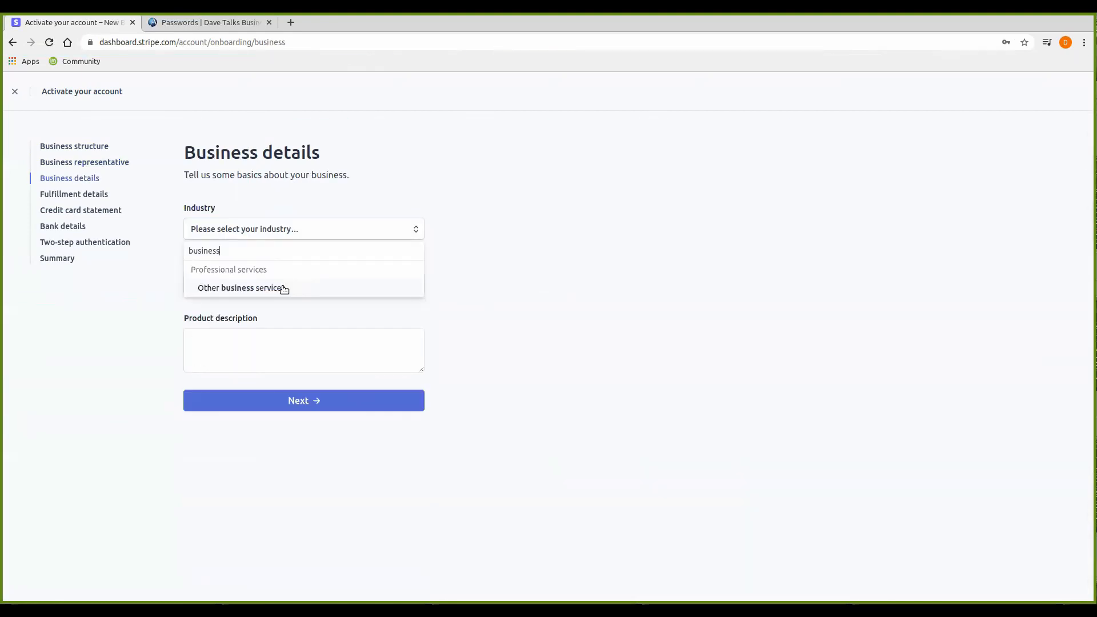
{"action": "left_click", "coordinate": [281, 287]}
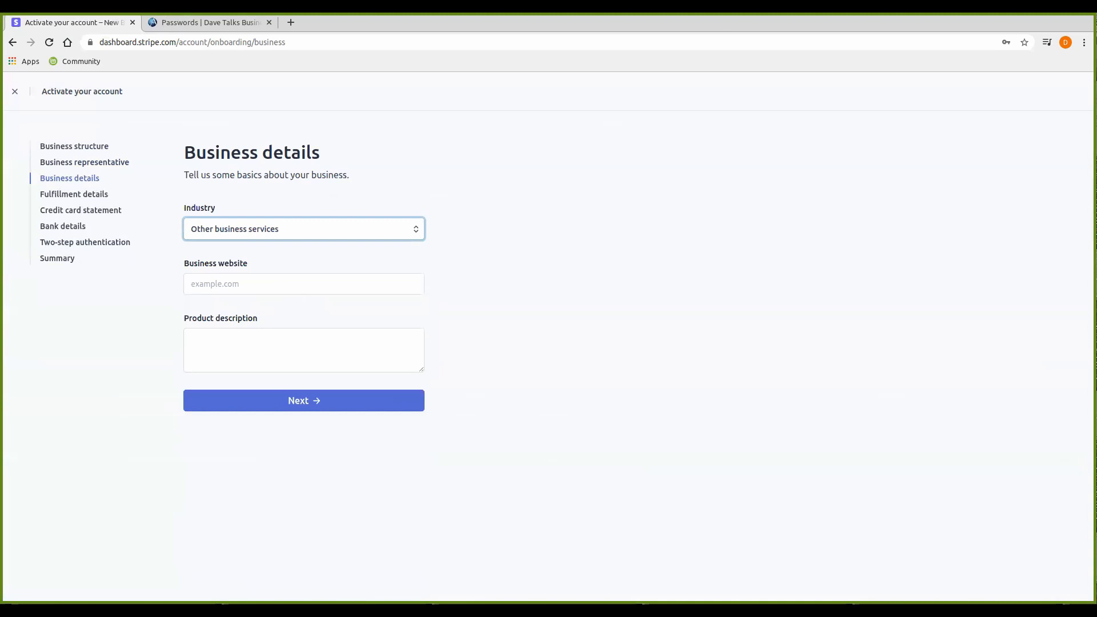
{"action": "key", "text": "alt+Tab"}
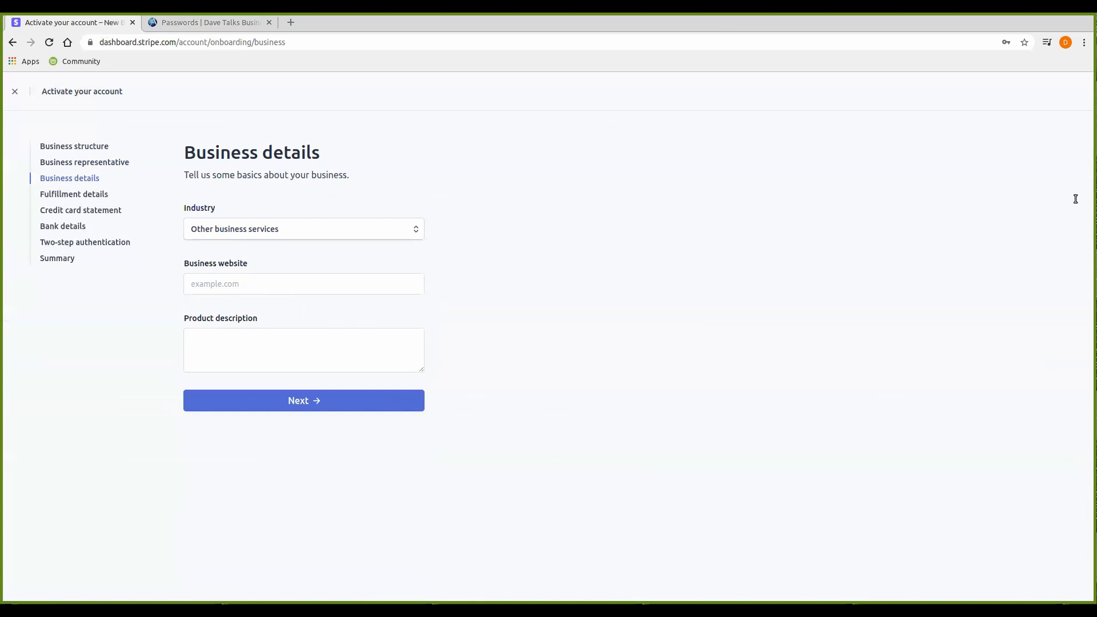
{"action": "left_click", "coordinate": [262, 282]}
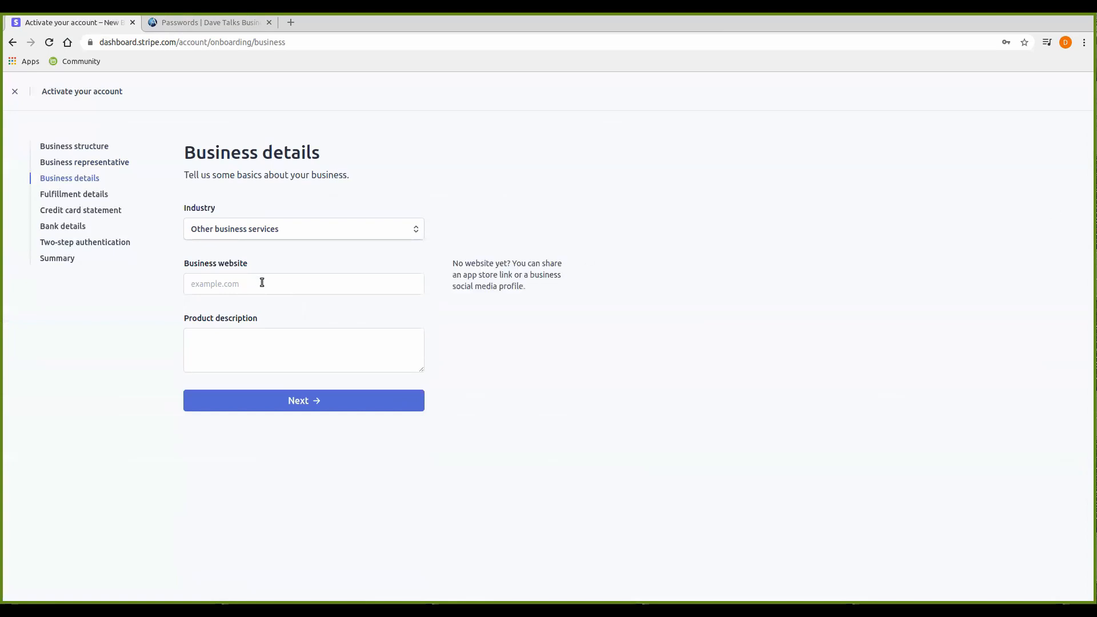
{"action": "left_click", "coordinate": [261, 282]}
{"action": "type", "text": "https://www.davetalksbusiness.com/"}
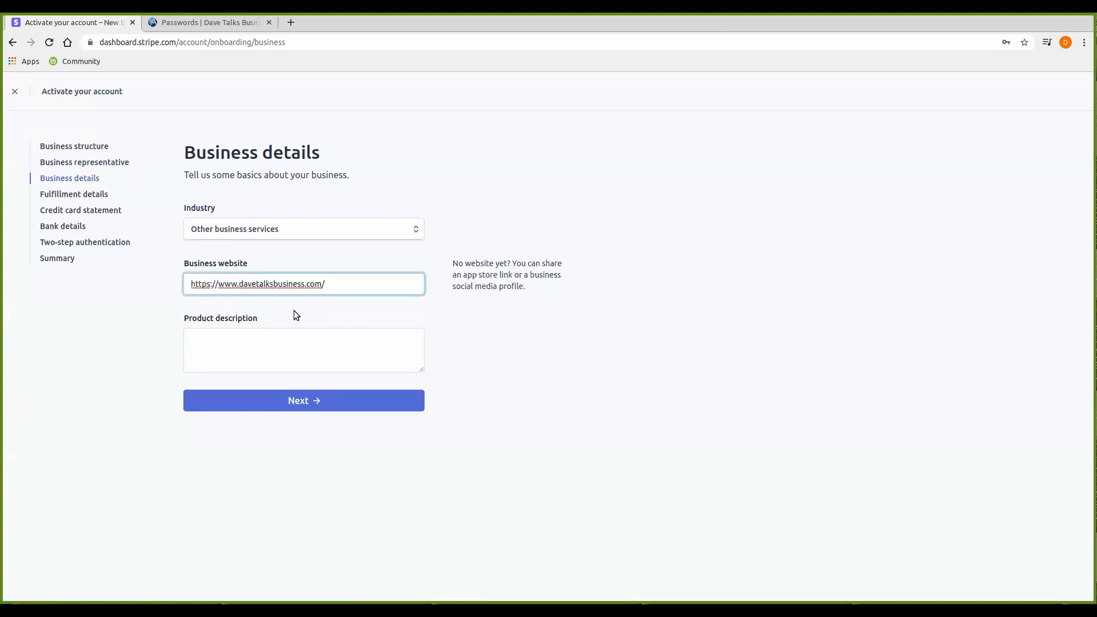
Describe the product as "Business Coaching for small business owners" billed during checkout, and submit the business details.
{"action": "left_click", "coordinate": [311, 341]}
{"action": "type", "text": "Business Coaching"}
{"action": "type", "text": "for small business owne"}
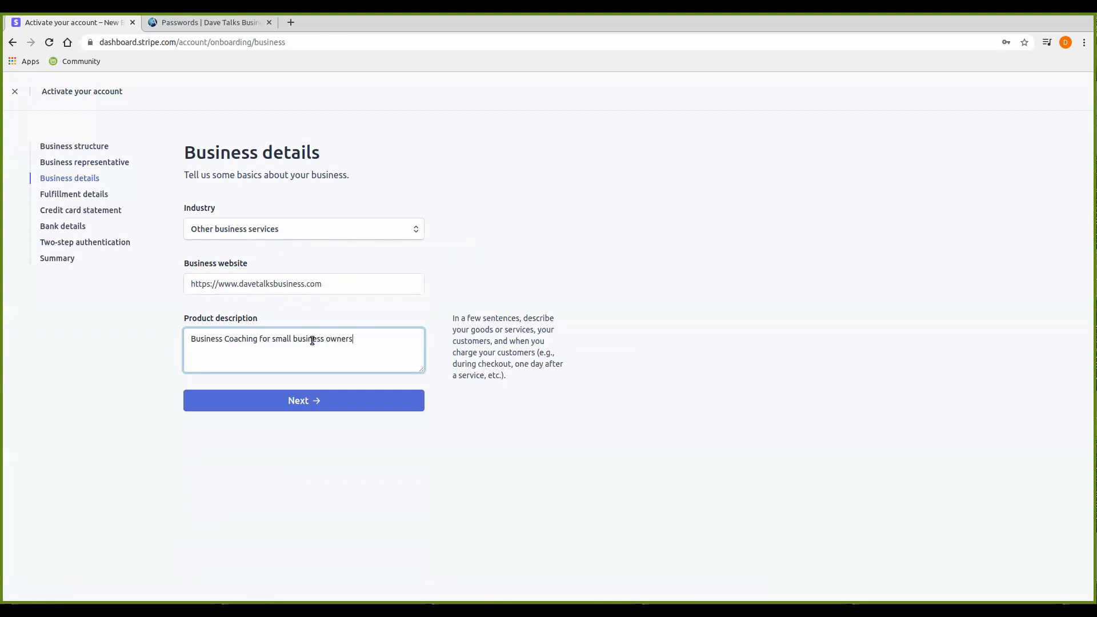
{"action": "type", "text": "billed during checkout"}
{"action": "left_click", "coordinate": [328, 407]}
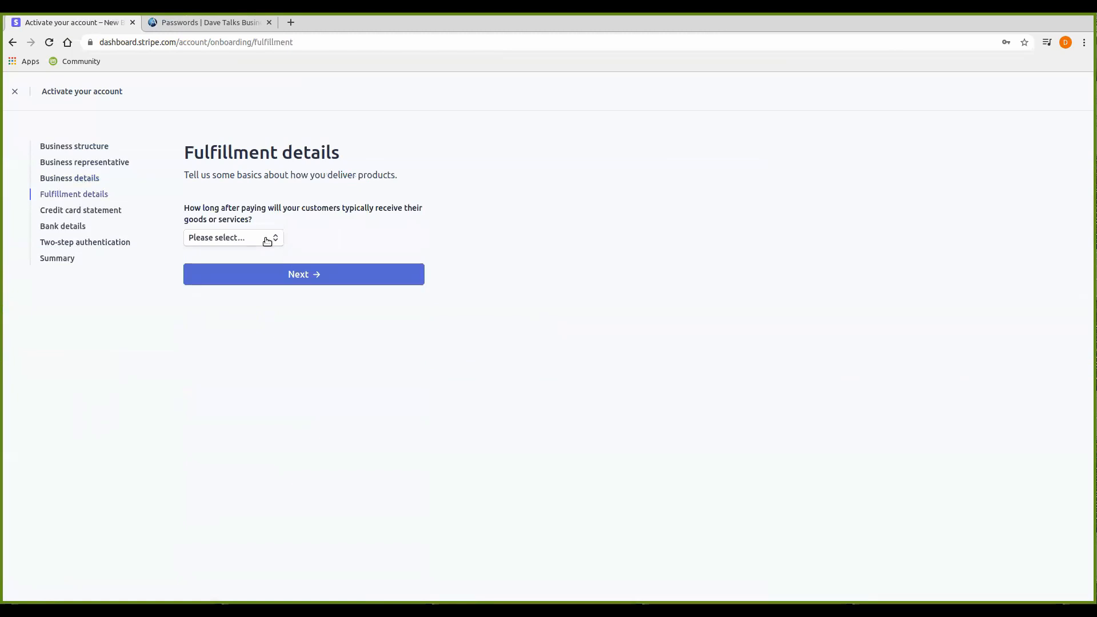
Set the fulfillment time after payment to Within 2 weeks and continue to the customer statement information.
{"action": "left_click", "coordinate": [266, 241]}
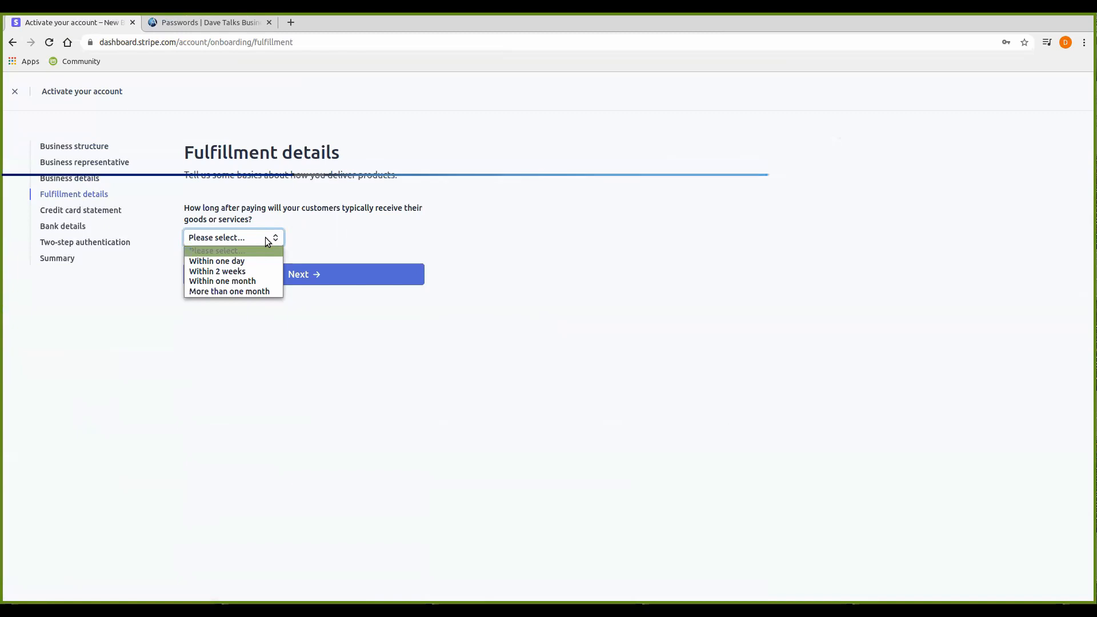
{"action": "left_click", "coordinate": [236, 271]}
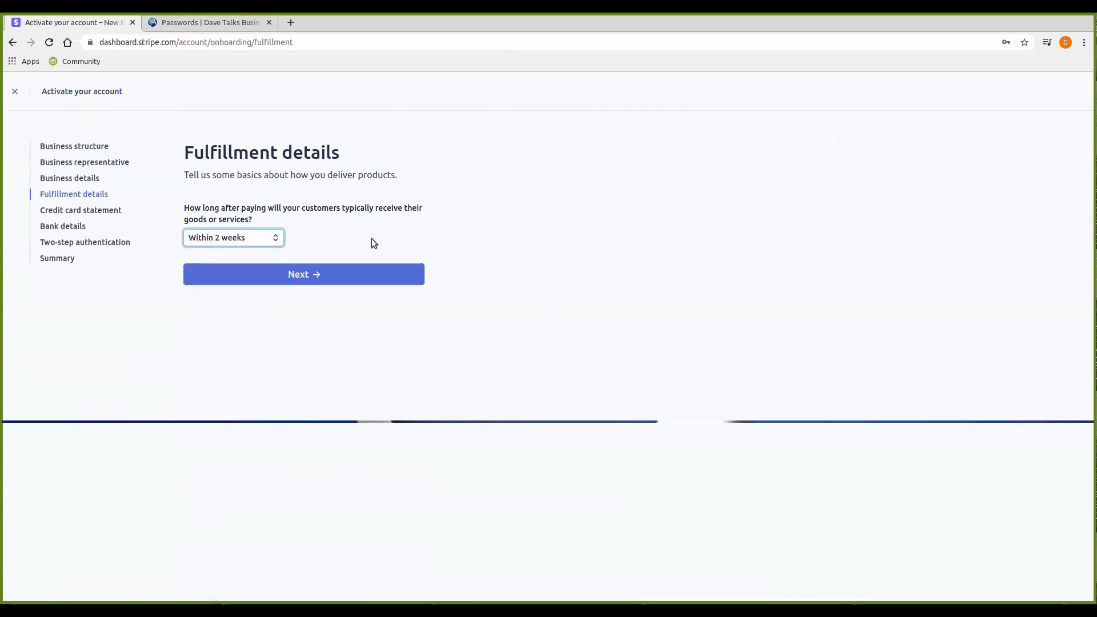
{"action": "left_click", "coordinate": [327, 280]}
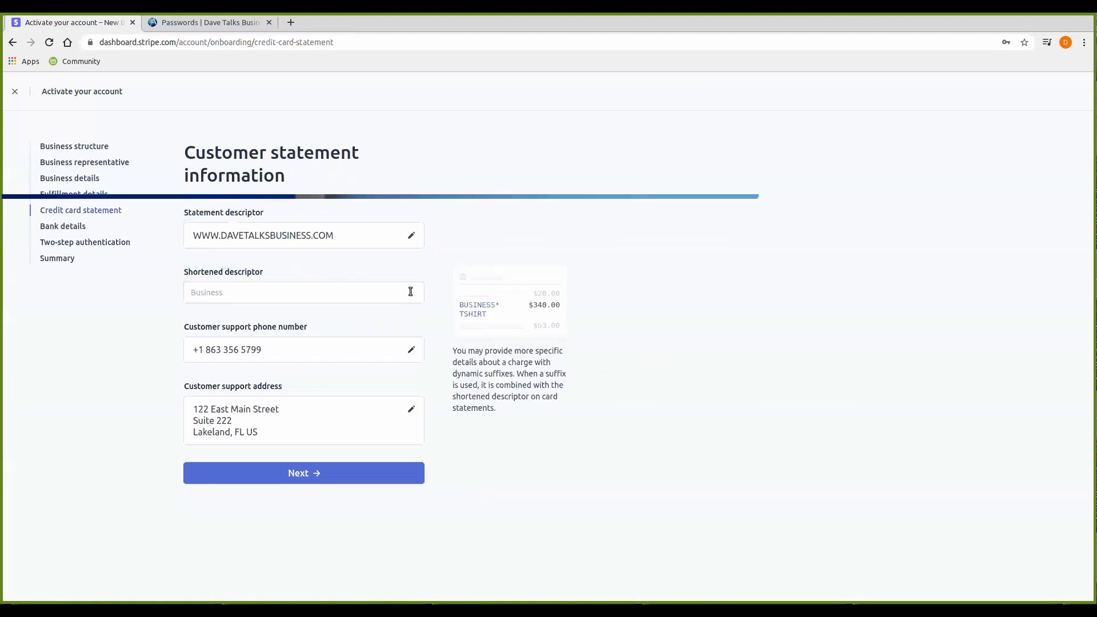
Shorten the statement descriptor to DAVETALKSBUSINESS.COM by removing its WWW prefix.
{"action": "mouse_move", "coordinate": [313, 235]}
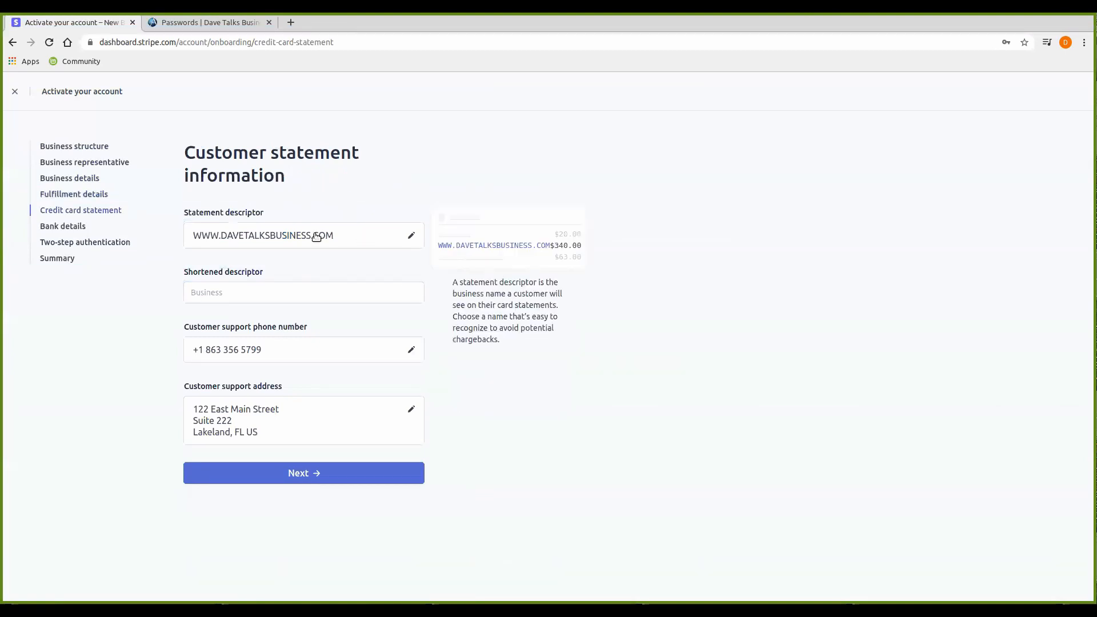
{"action": "left_click", "coordinate": [285, 235]}
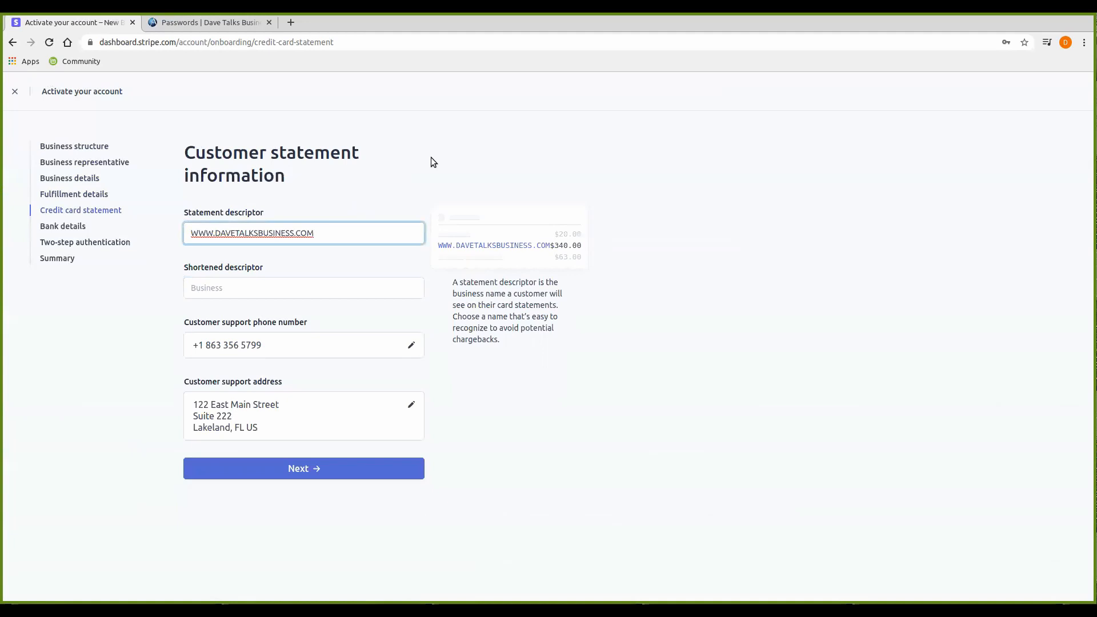
{"action": "key", "text": "Delete"}
{"action": "key", "text": "Delete"}
{"action": "key", "text": "Delete"}
{"action": "key", "text": "Delete"}
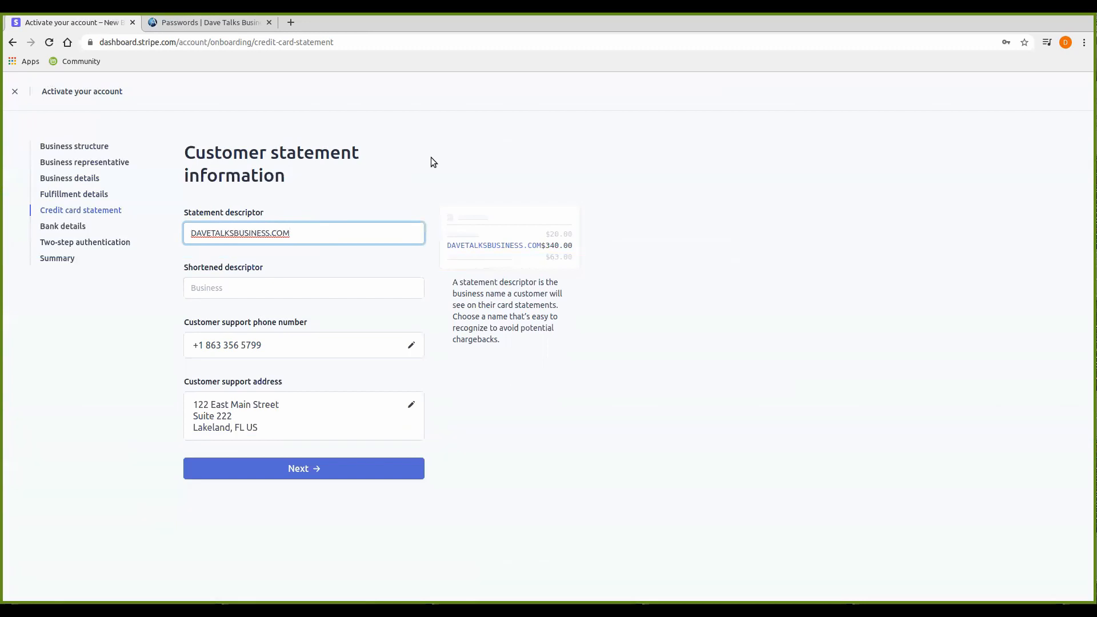
Set the shortened descriptor to Coaching and submit the customer statement information.
{"action": "left_click", "coordinate": [325, 283]}
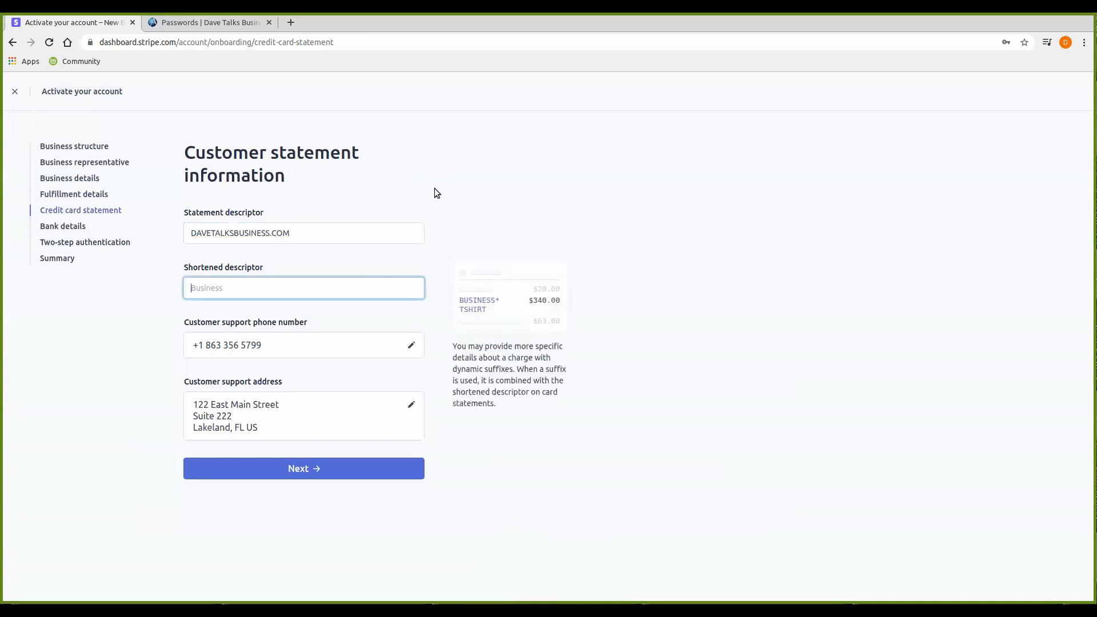
{"action": "type", "text": "Dave Talks"}
{"action": "key", "text": "ctrl+a"}
{"action": "type", "text": "Coaching"}
{"action": "left_click", "coordinate": [223, 229]}
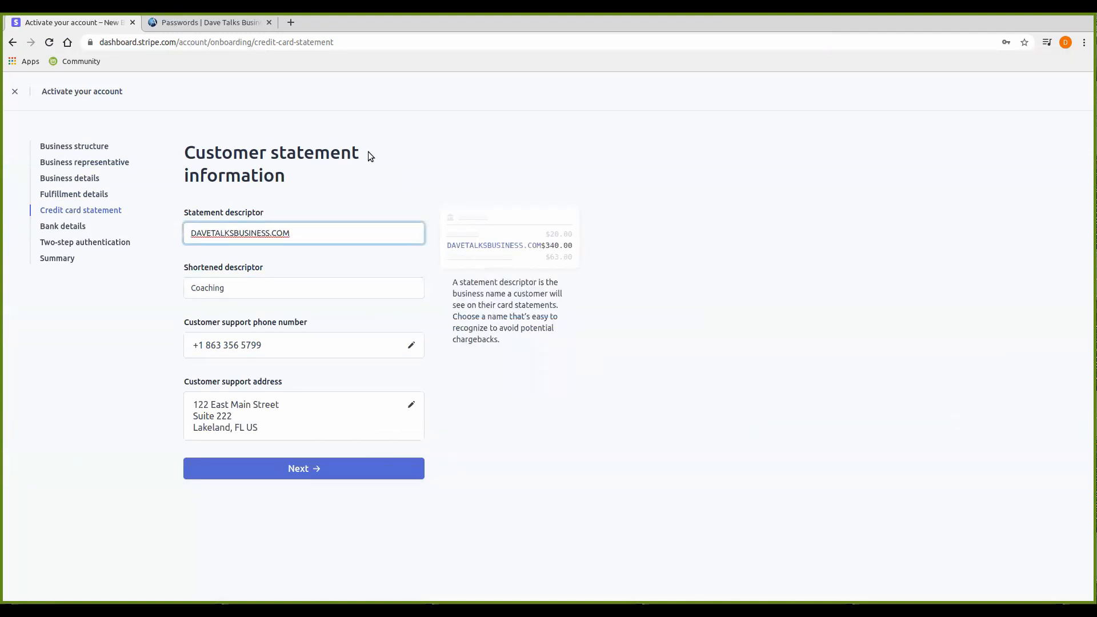
{"action": "left_click", "coordinate": [307, 285]}
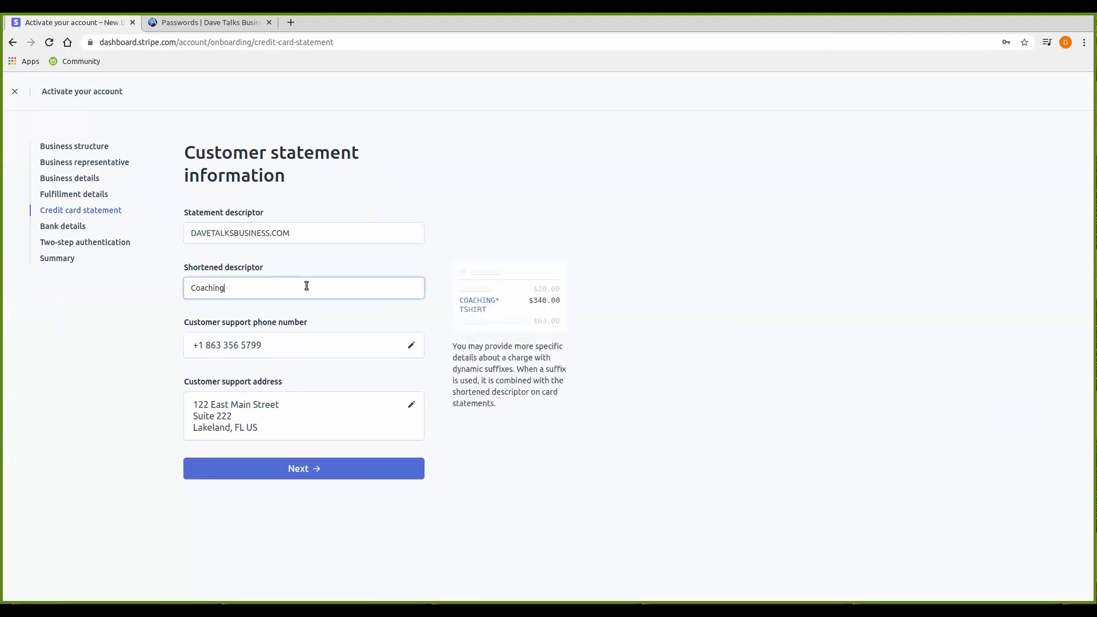
{"action": "left_click", "coordinate": [343, 474]}
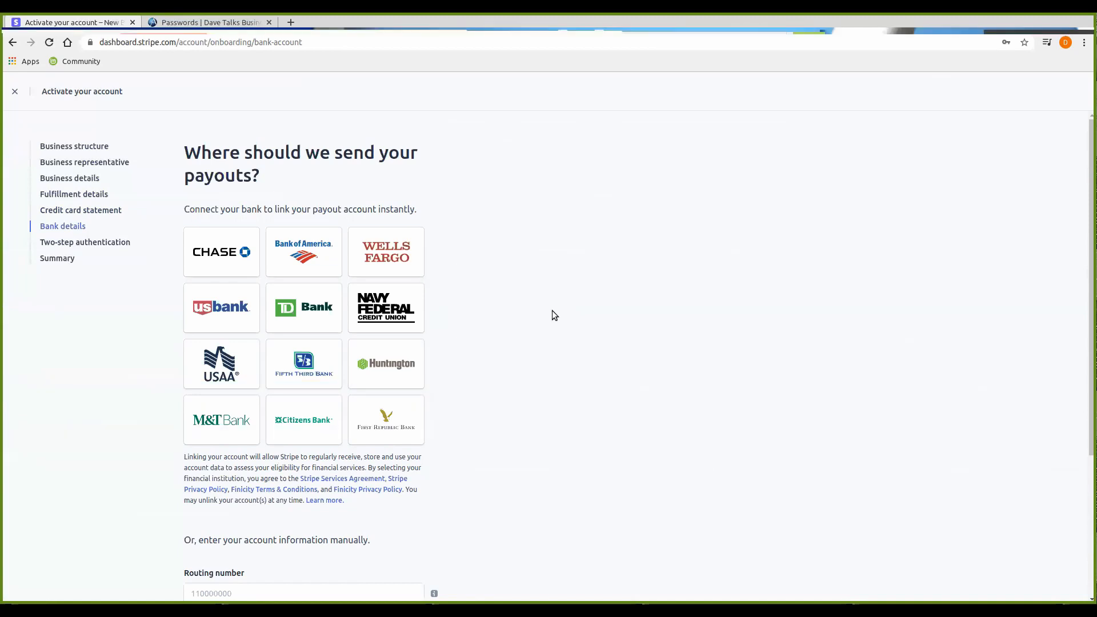
Fill in the payout bank account details manually instead of linking a bank, and continue to two-step authentication.
{"action": "scroll", "coordinate": [481, 256], "scroll_direction": "down", "scroll_amount": 5}
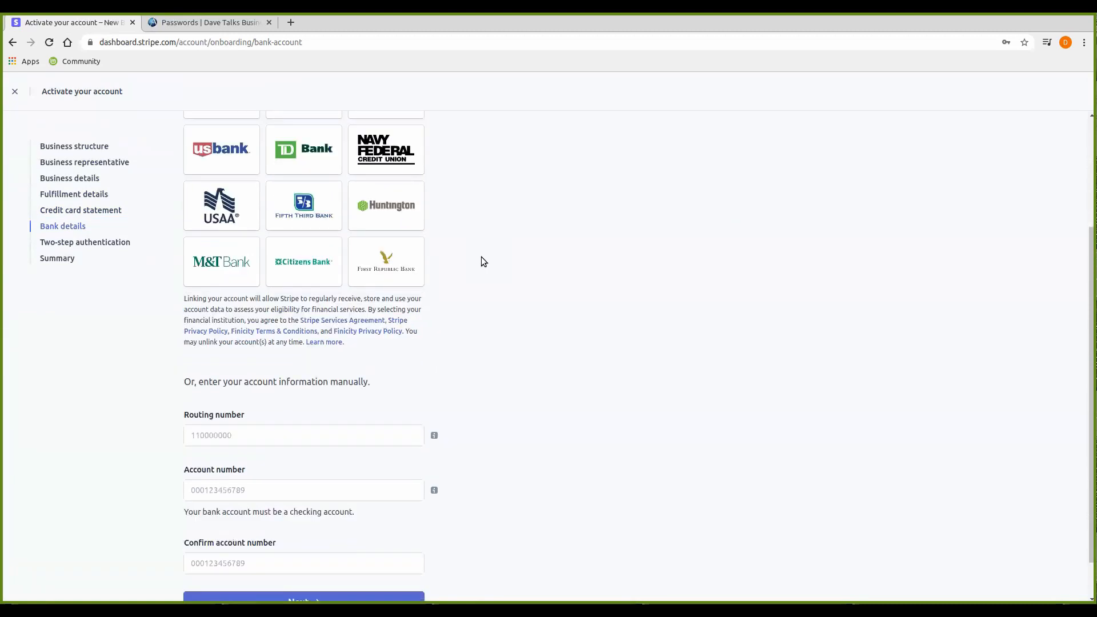
{"action": "scroll", "coordinate": [483, 261], "scroll_direction": "up", "scroll_amount": 3}
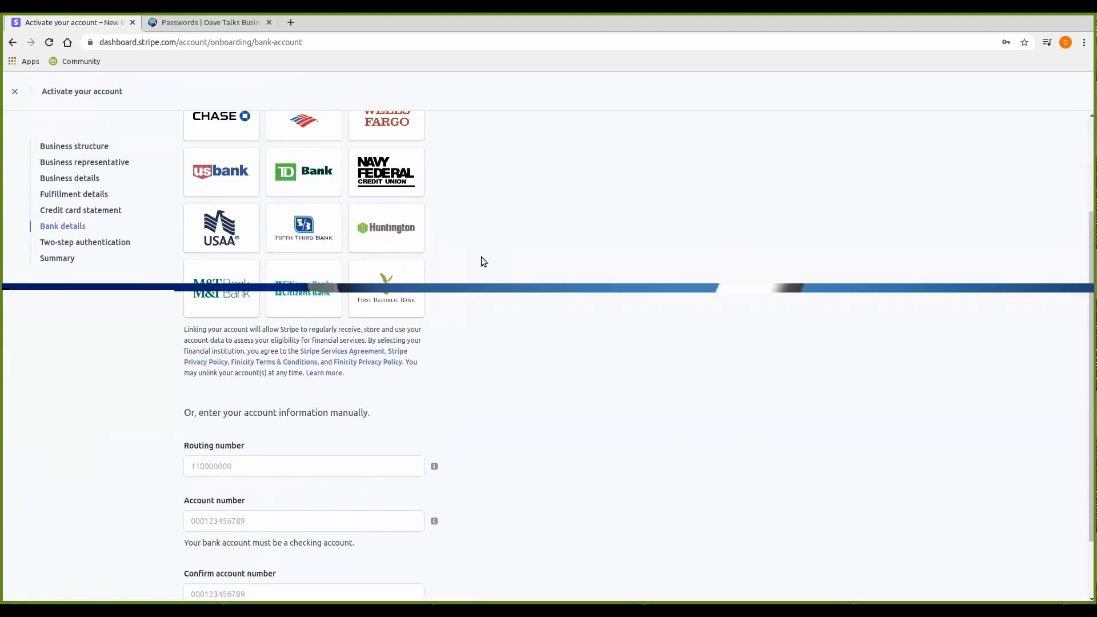
{"action": "scroll", "coordinate": [481, 258], "scroll_direction": "up", "scroll_amount": 3}
{"action": "scroll", "coordinate": [482, 258], "scroll_direction": "up", "scroll_amount": 1}
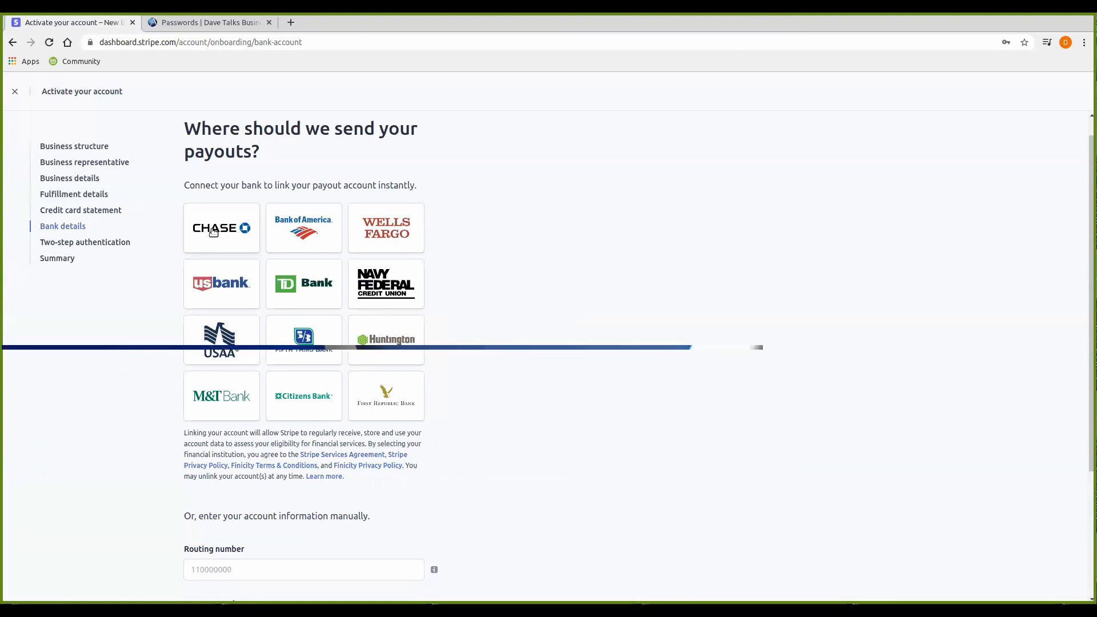
{"action": "scroll", "coordinate": [546, 221], "scroll_direction": "down", "scroll_amount": 3}
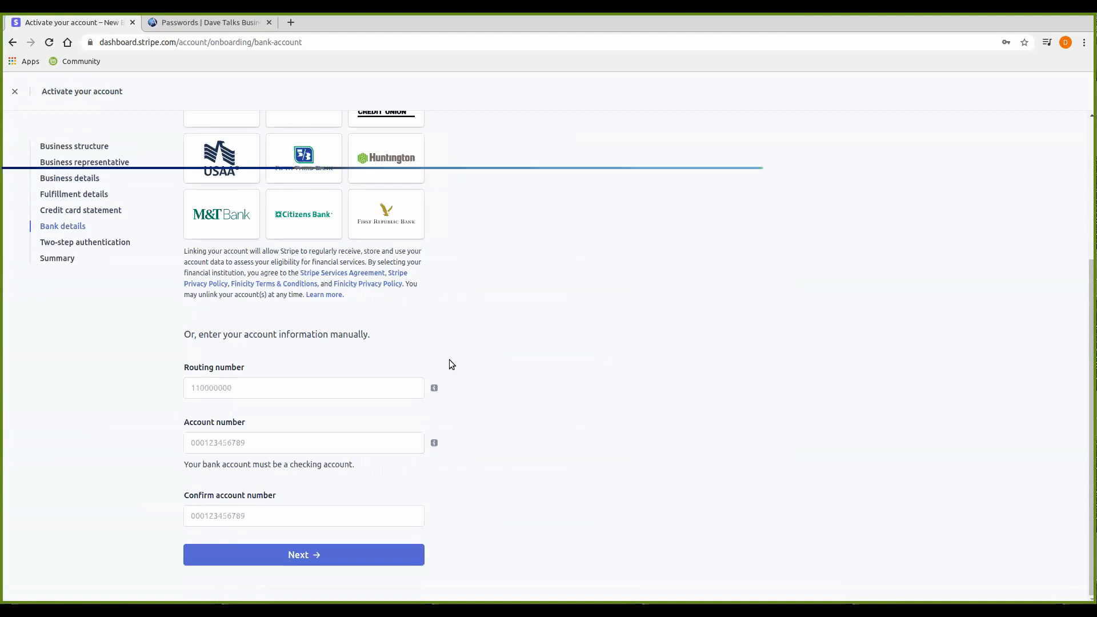
{"action": "left_click", "coordinate": [274, 442]}
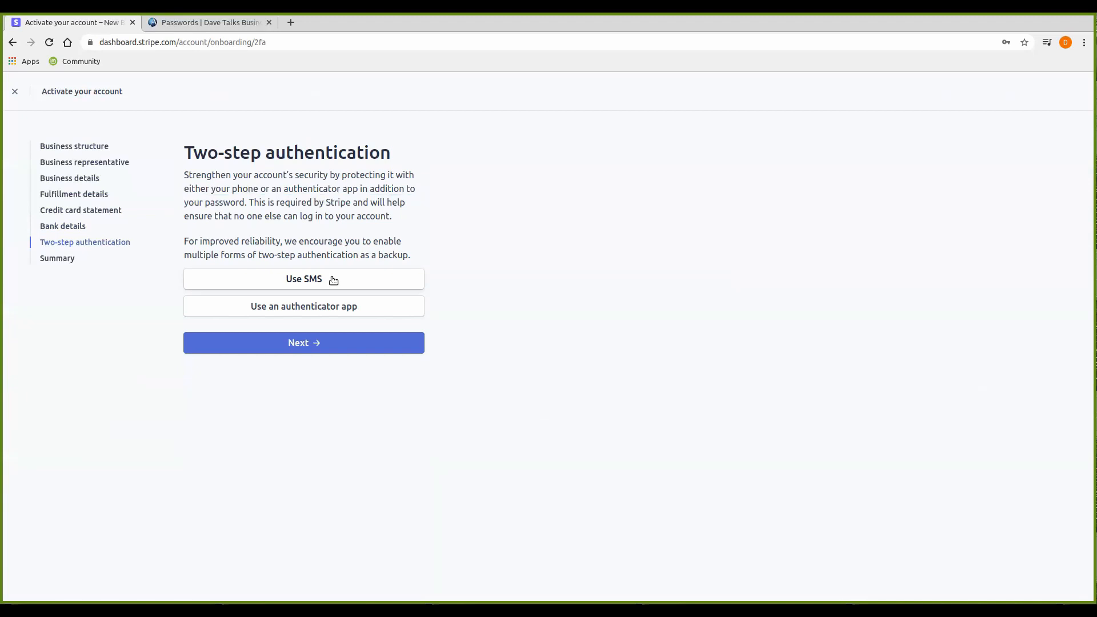
Set up SMS two-step authentication by entering the mobile number and the verification code received by text message.
{"action": "left_click", "coordinate": [333, 280]}
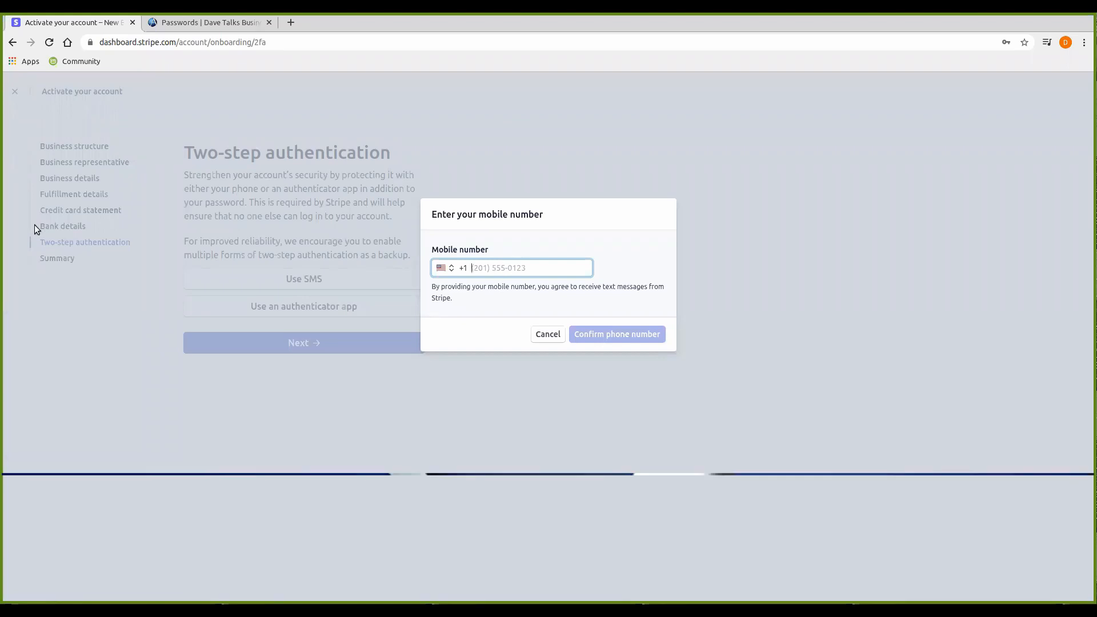
{"action": "left_click", "coordinate": [555, 267]}
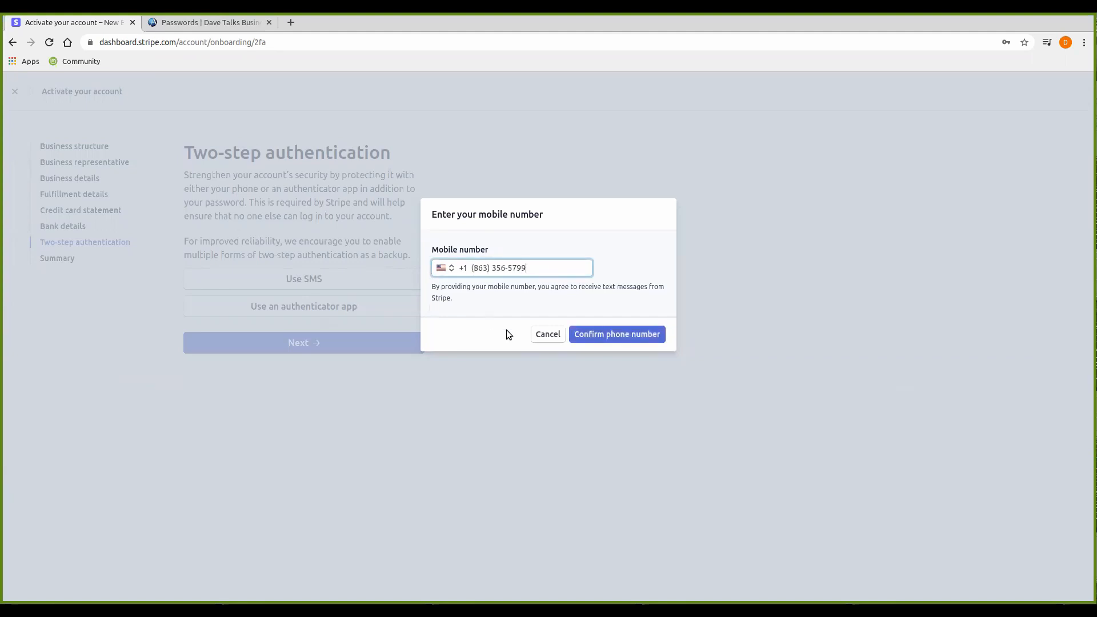
{"action": "left_click", "coordinate": [587, 335]}
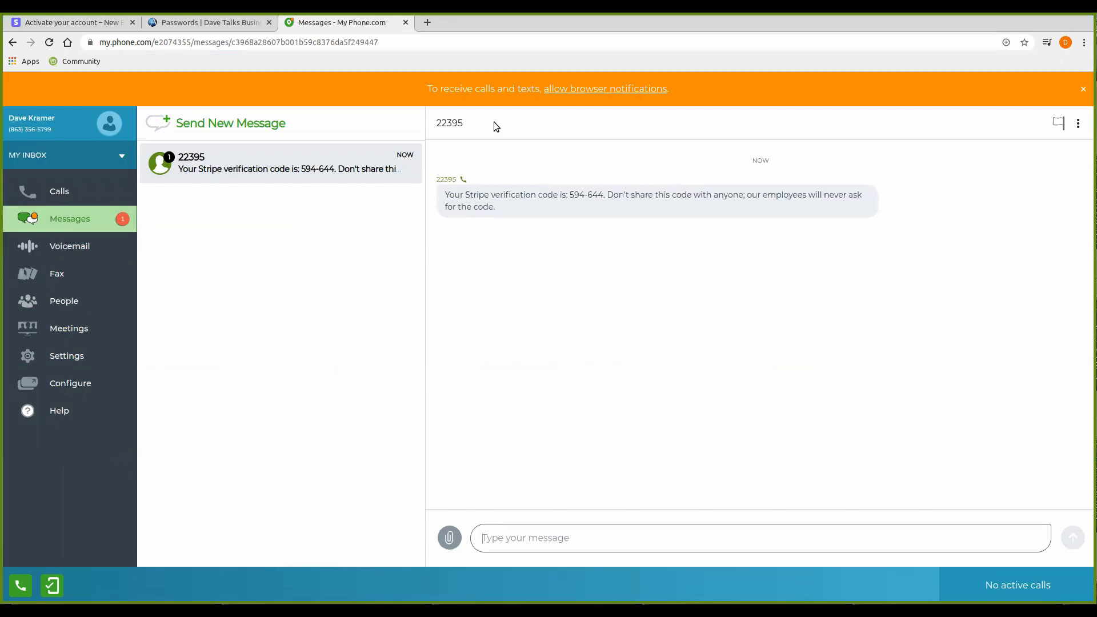
{"action": "left_click", "coordinate": [74, 24]}
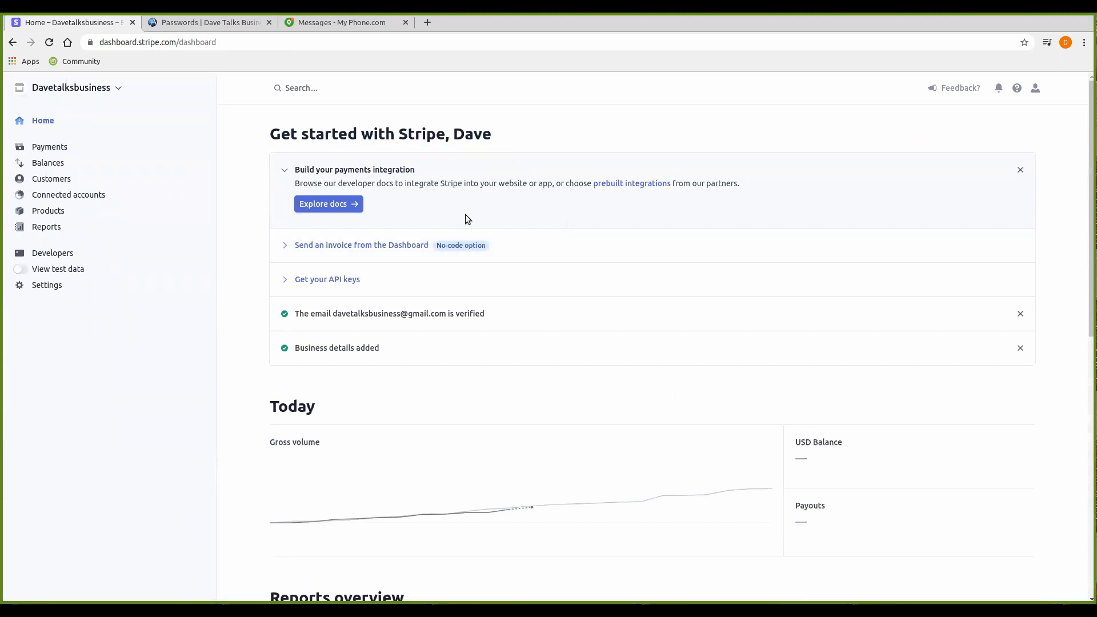
Reveal the account's live secret API key and copy it to the clipboard.
{"action": "left_click", "coordinate": [306, 279]}
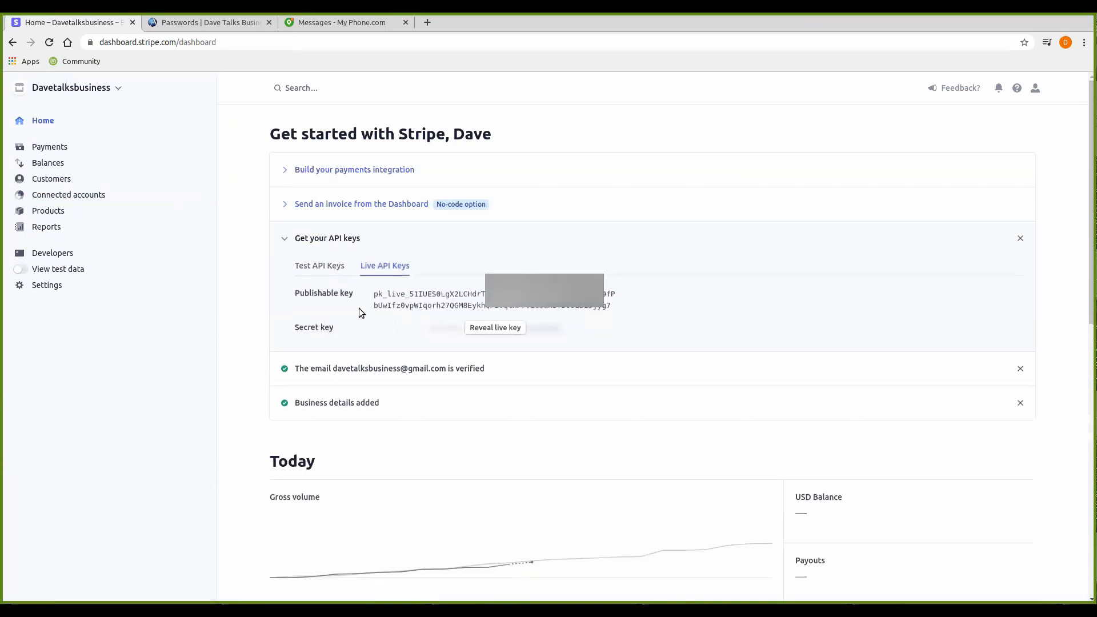
{"action": "left_click", "coordinate": [489, 326]}
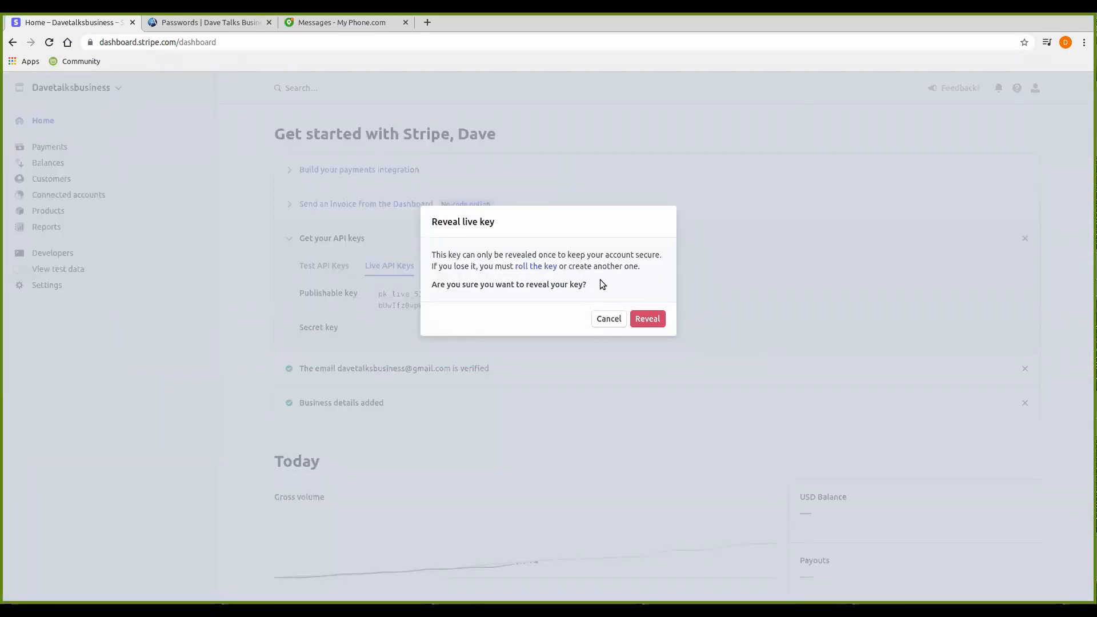
{"action": "left_click", "coordinate": [646, 319]}
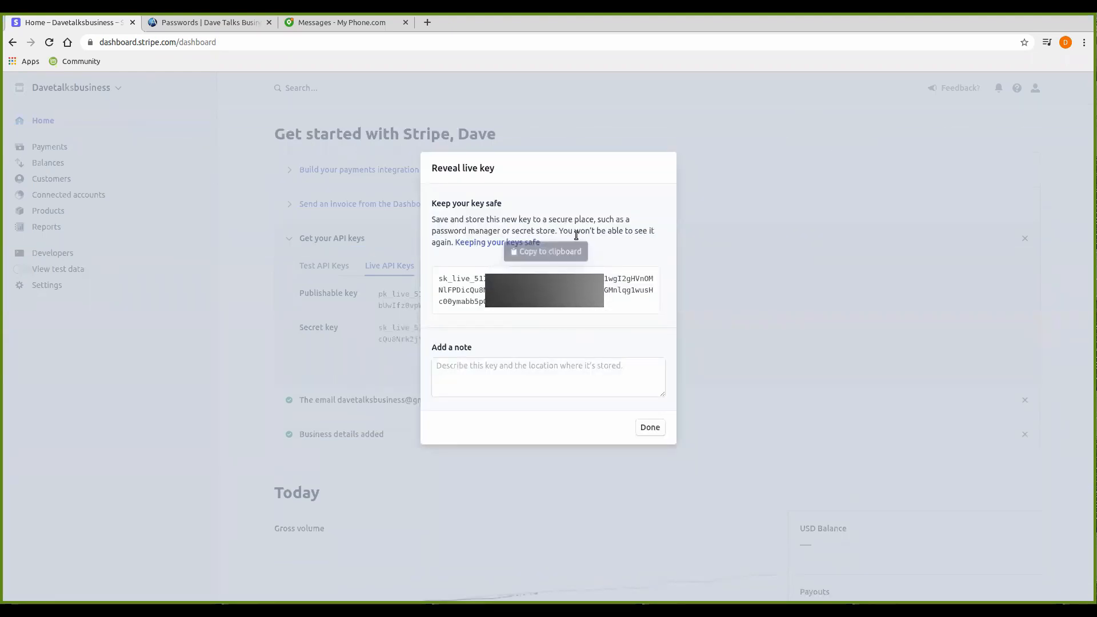
{"action": "left_click", "coordinate": [572, 270]}
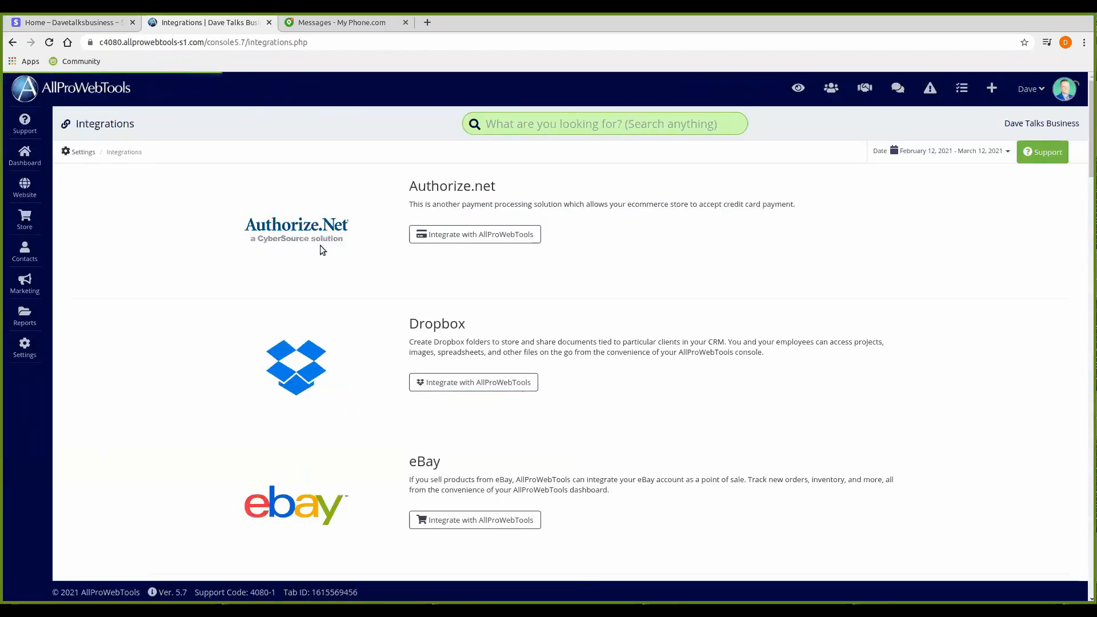
Switch to AllProWebTools, open its Stripe integration and paste the live secret key as the Stripe API key.
{"action": "scroll", "coordinate": [320, 246], "scroll_direction": "down", "scroll_amount": 8}
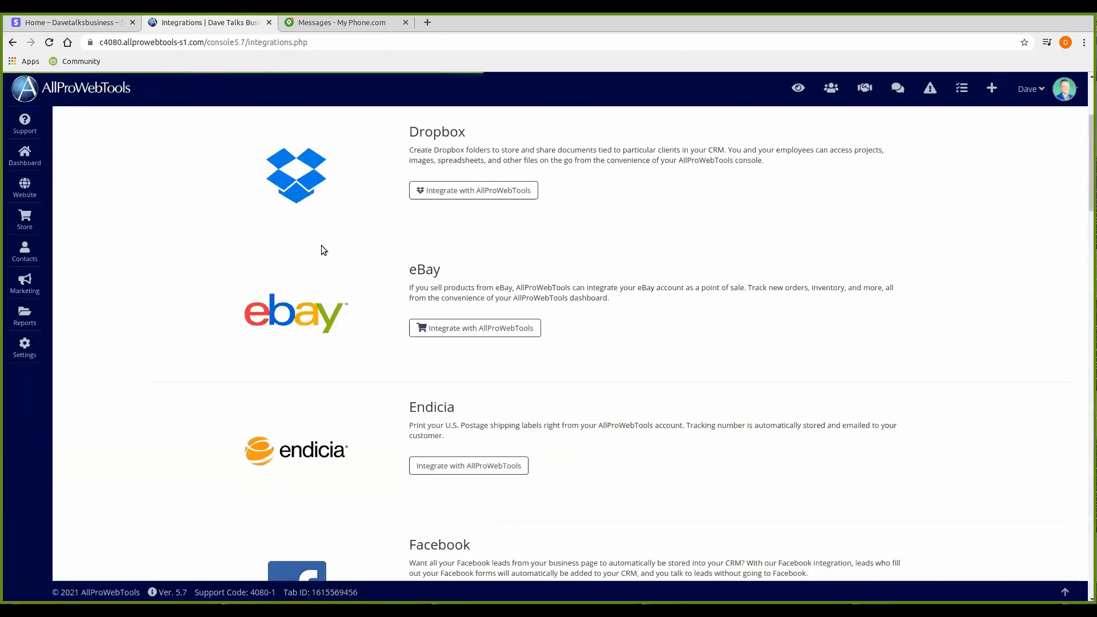
{"action": "scroll", "coordinate": [320, 253], "scroll_direction": "down", "scroll_amount": 20}
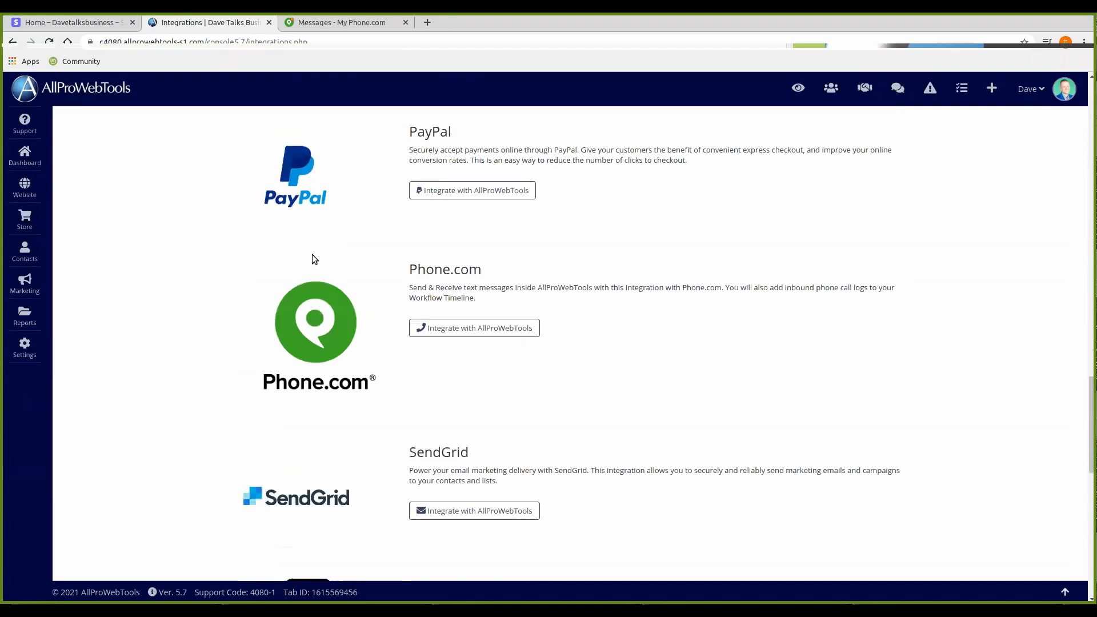
{"action": "left_click", "coordinate": [455, 477]}
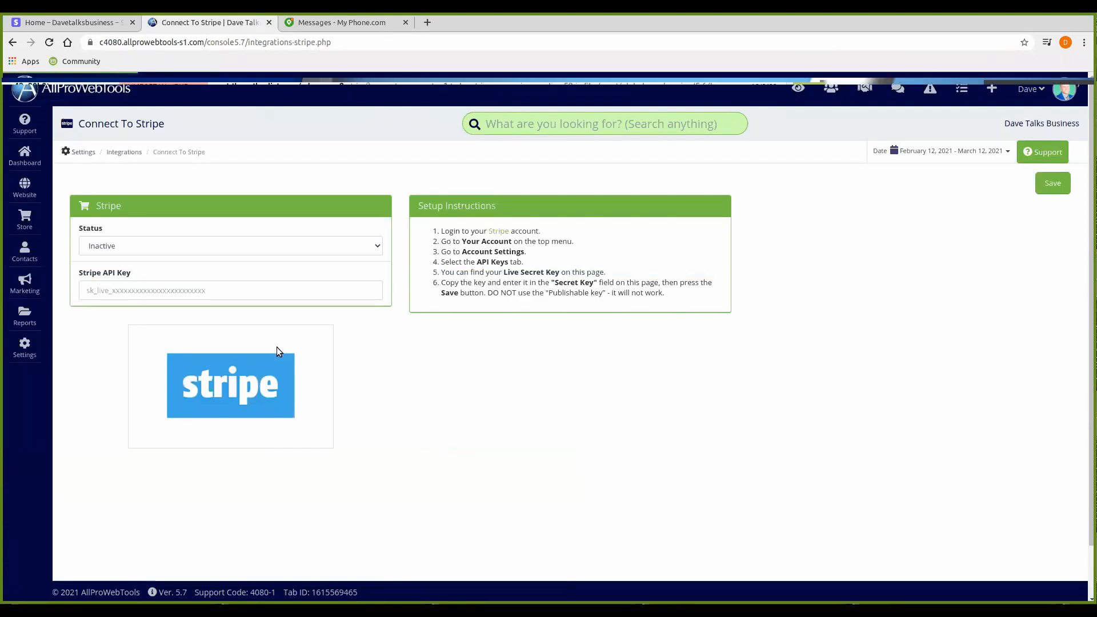
{"action": "left_click", "coordinate": [213, 293]}
{"action": "key", "text": "ctrl+v"}
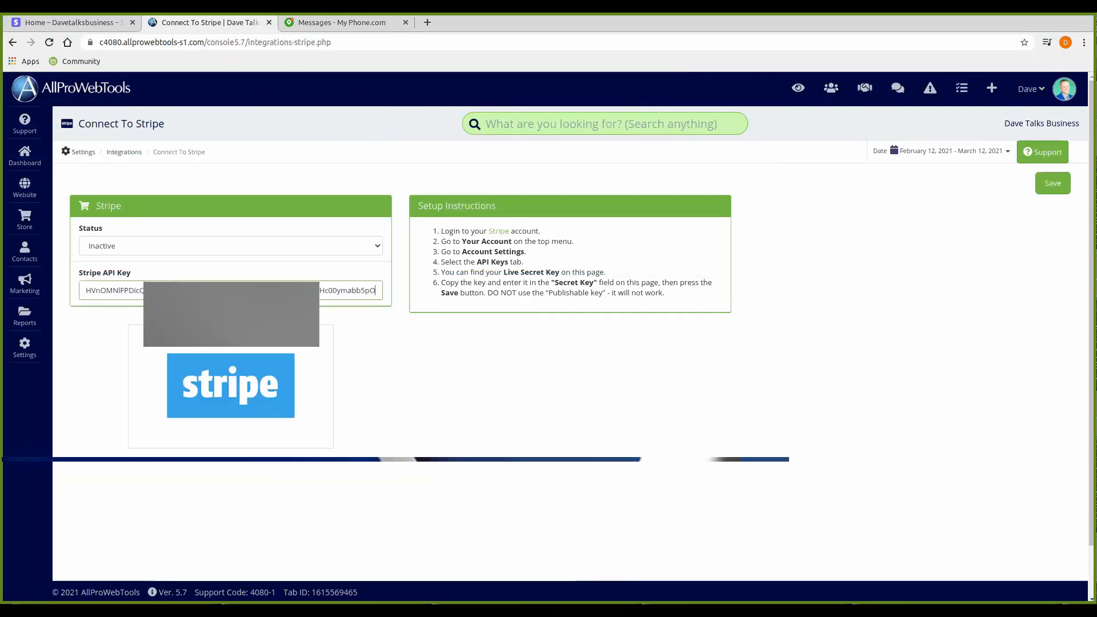
Set the Stripe integration's status to Active and save the integration settings.
{"action": "left_click", "coordinate": [270, 247]}
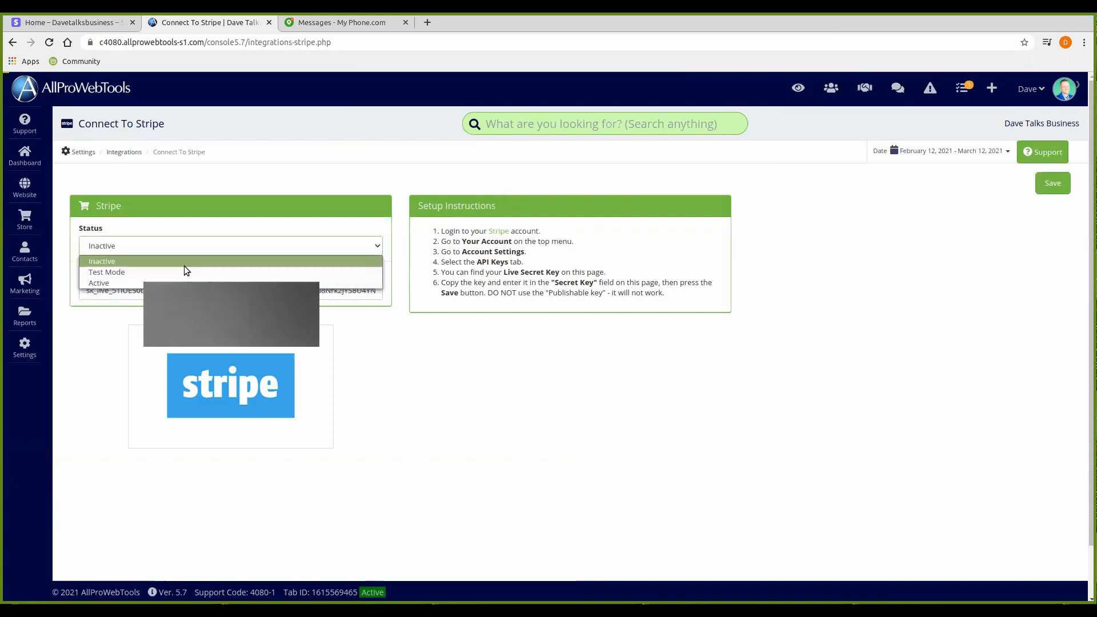
{"action": "left_click", "coordinate": [142, 282]}
{"action": "left_click", "coordinate": [1035, 187]}
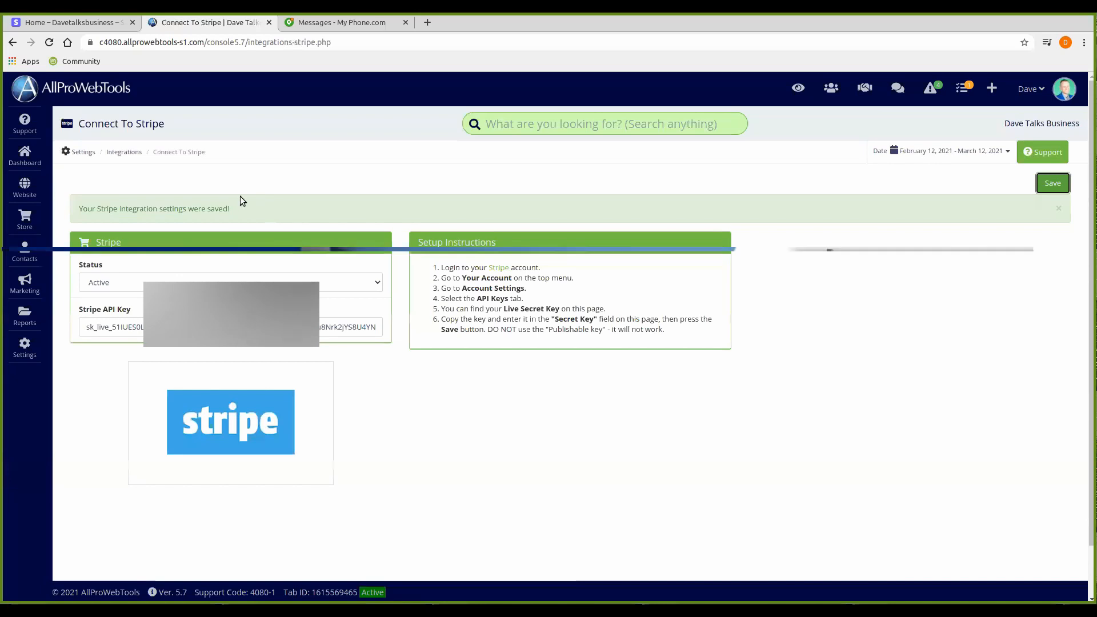
In the payment methods settings, save Stripe as the primary credit card processor and accept Visa cards.
{"action": "left_click", "coordinate": [25, 160]}
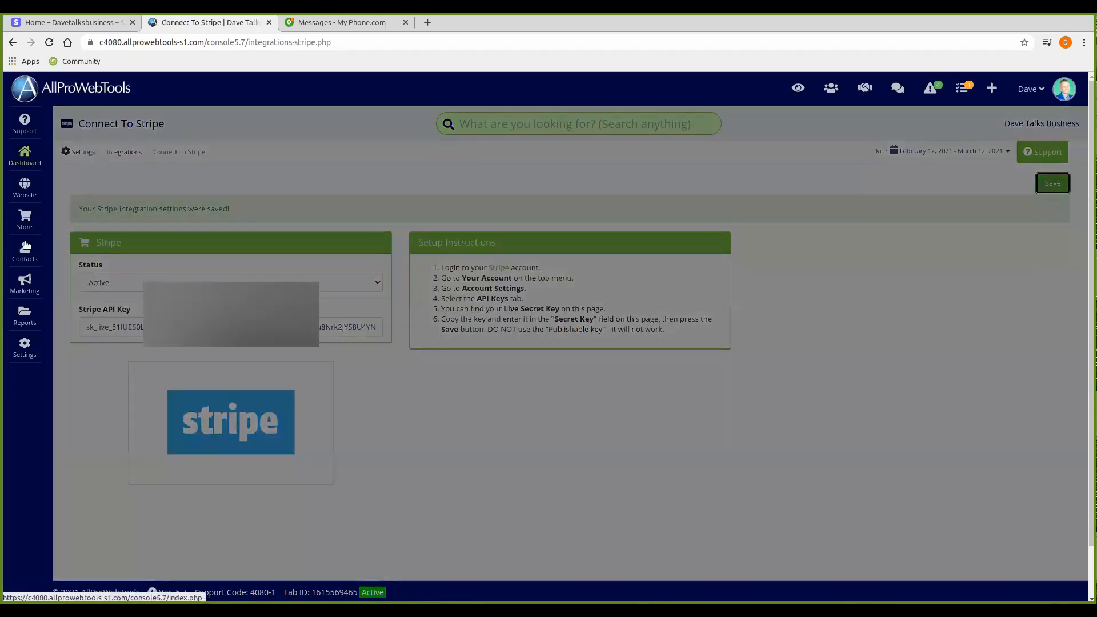
{"action": "mouse_move", "coordinate": [21, 282]}
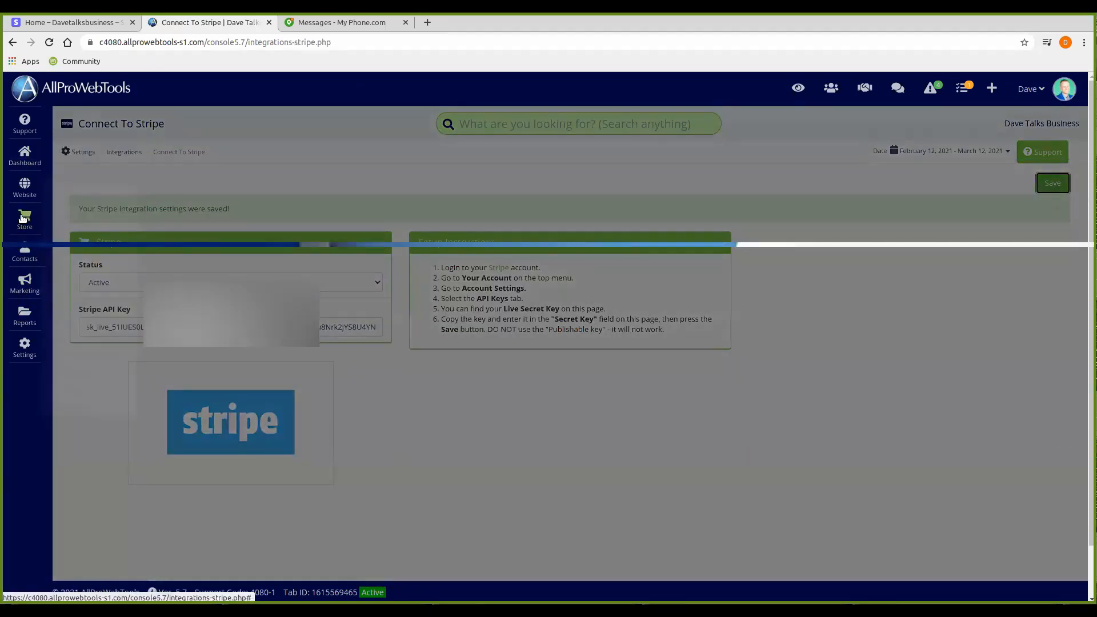
{"action": "mouse_move", "coordinate": [15, 355]}
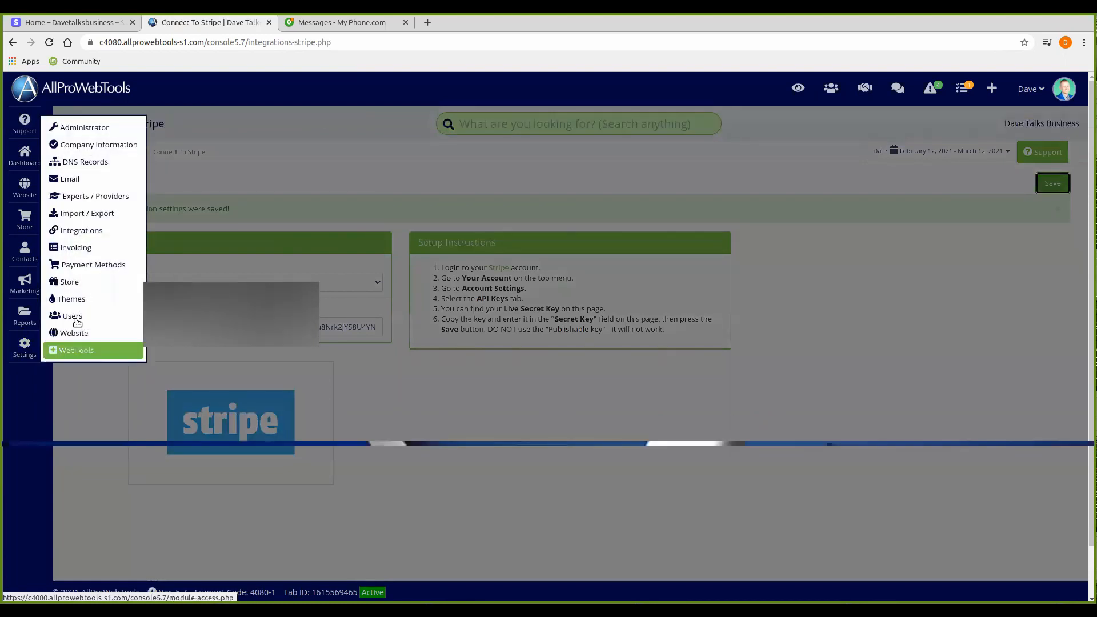
{"action": "left_click", "coordinate": [91, 264]}
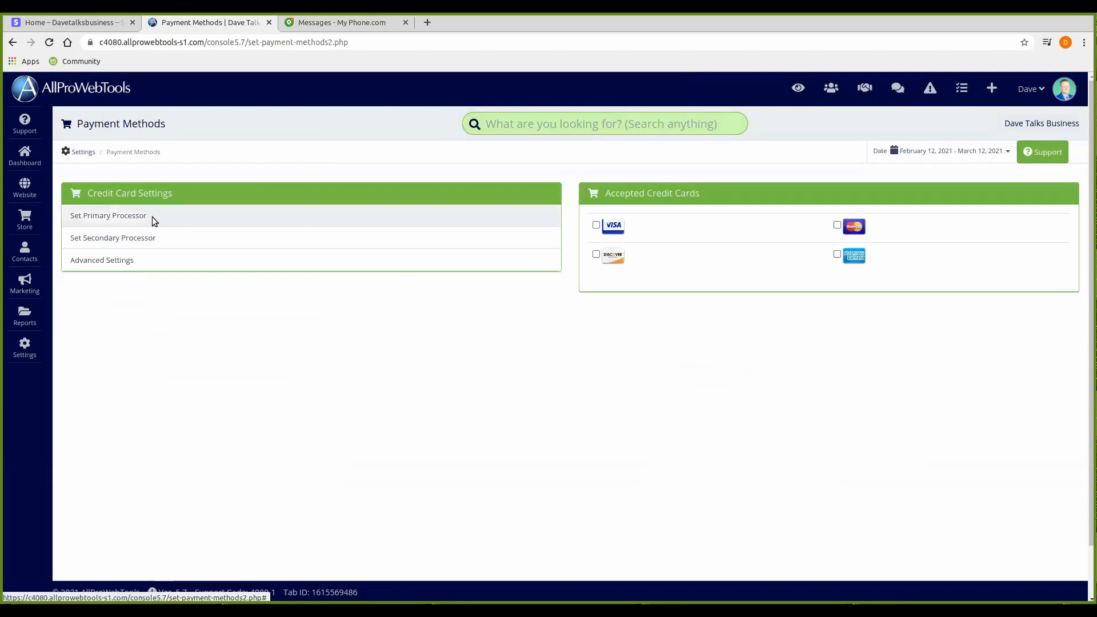
{"action": "left_click", "coordinate": [153, 219]}
{"action": "left_click", "coordinate": [561, 141]}
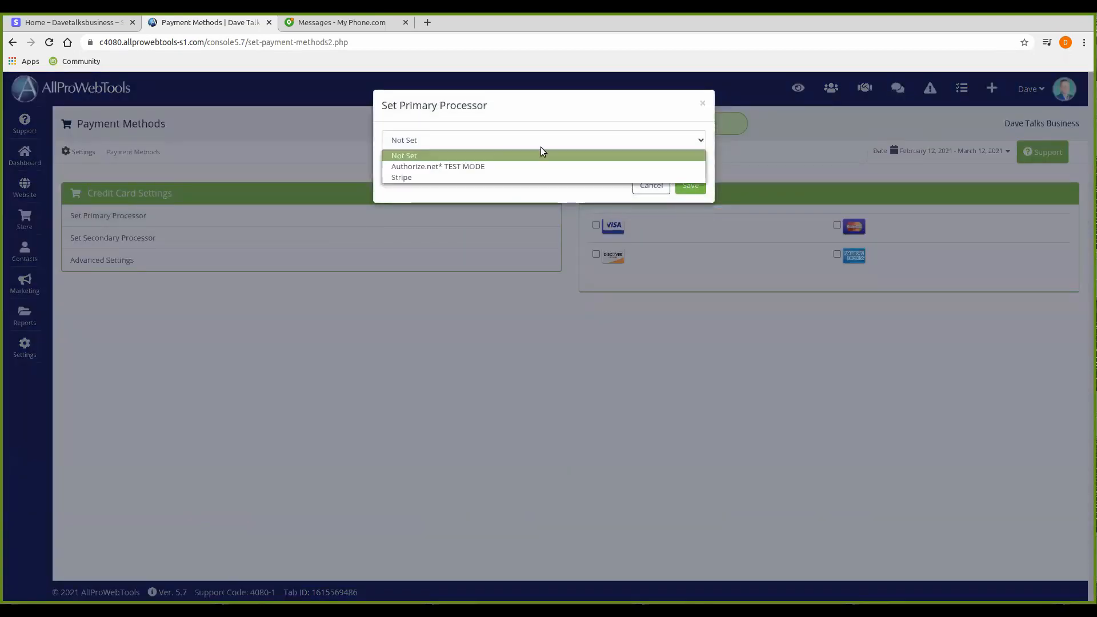
{"action": "left_click", "coordinate": [450, 175]}
{"action": "left_click", "coordinate": [690, 185]}
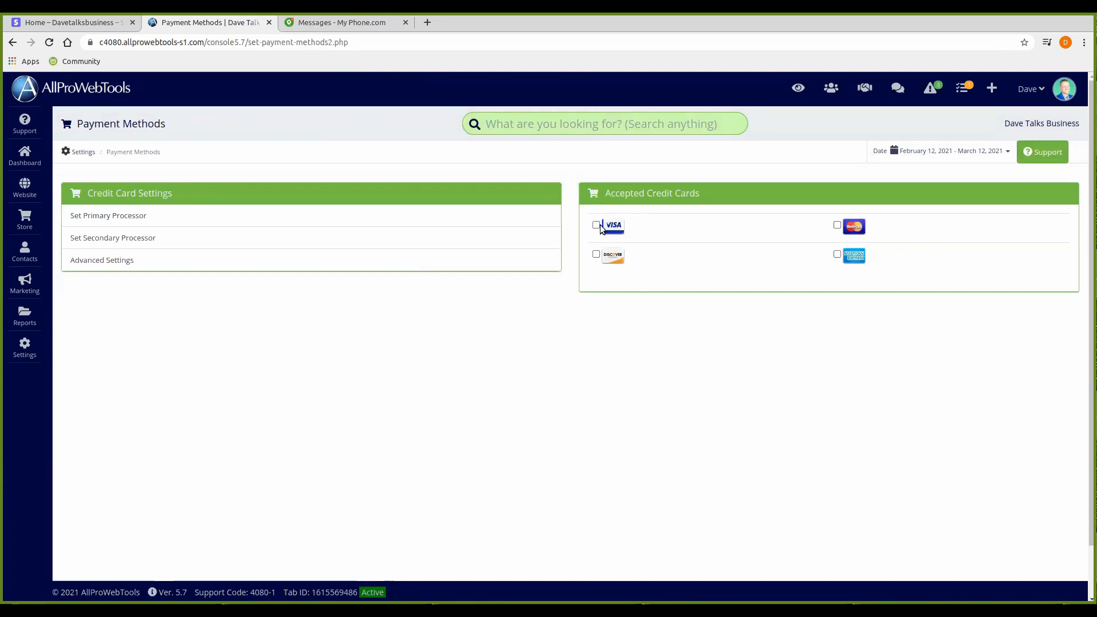
{"action": "left_click", "coordinate": [596, 226]}
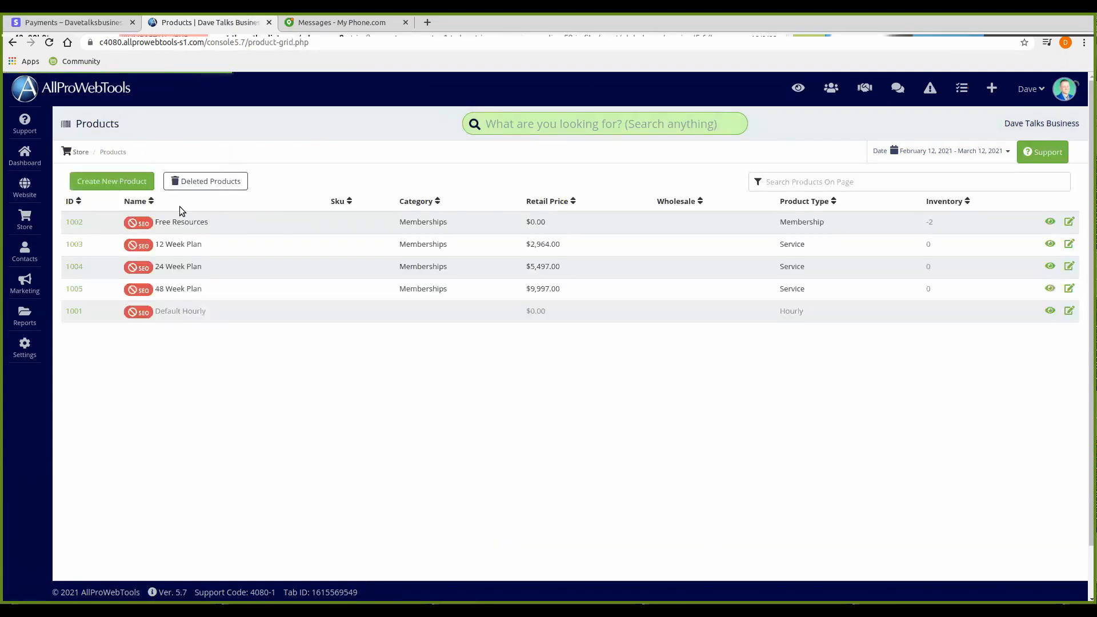
Start a new store product in the existing Memberships category with the product type Service.
{"action": "left_click", "coordinate": [109, 184]}
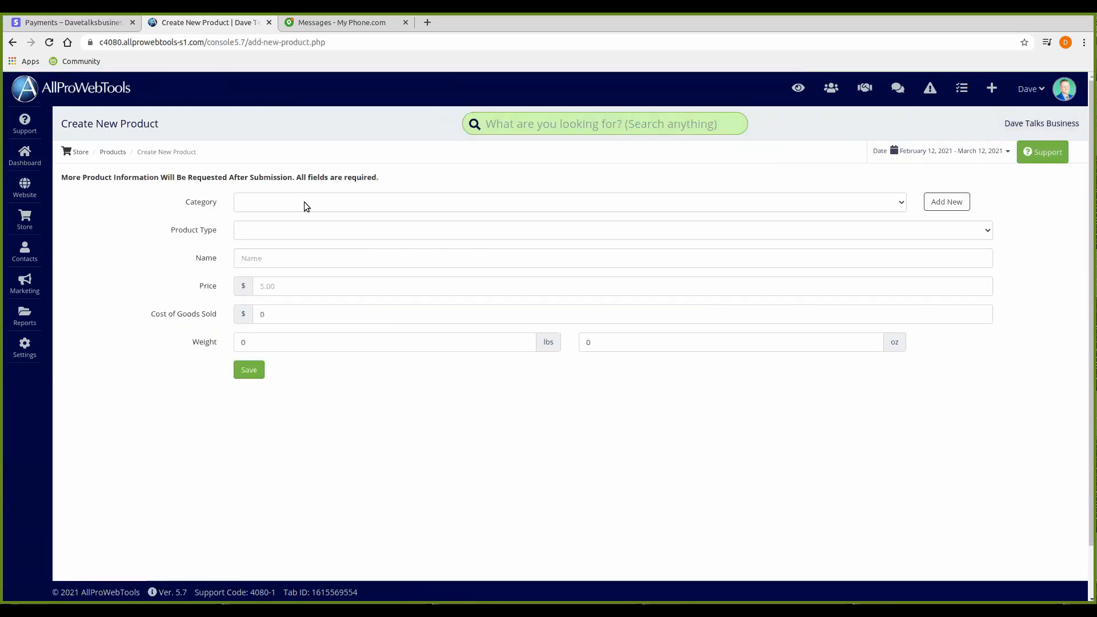
{"action": "left_click", "coordinate": [948, 205]}
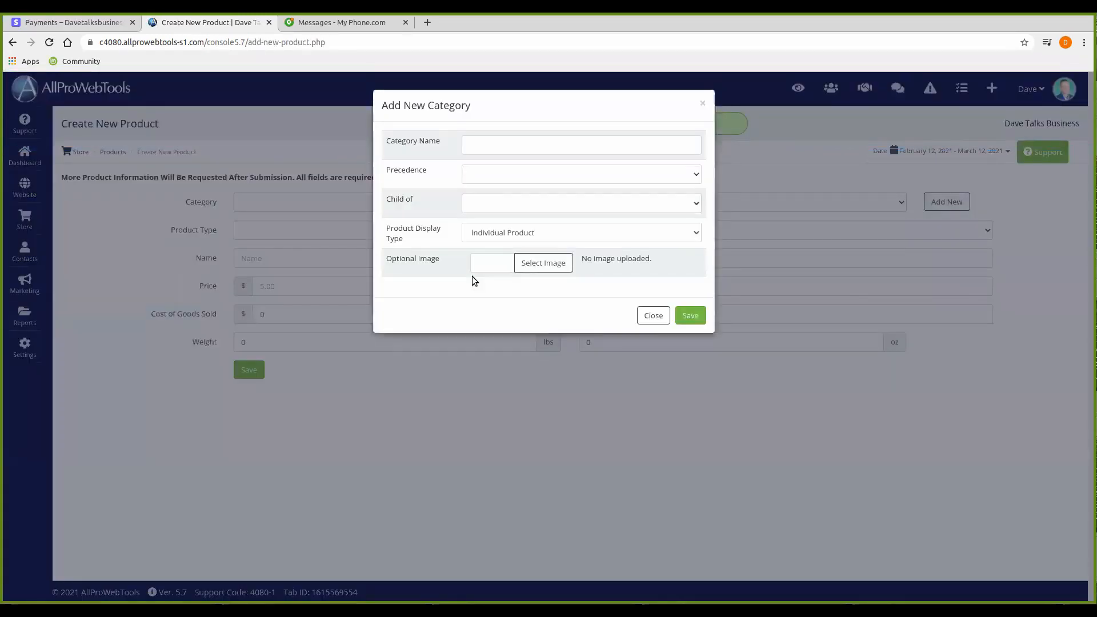
{"action": "left_click", "coordinate": [651, 314]}
{"action": "left_click", "coordinate": [416, 202]}
{"action": "left_click", "coordinate": [378, 226]}
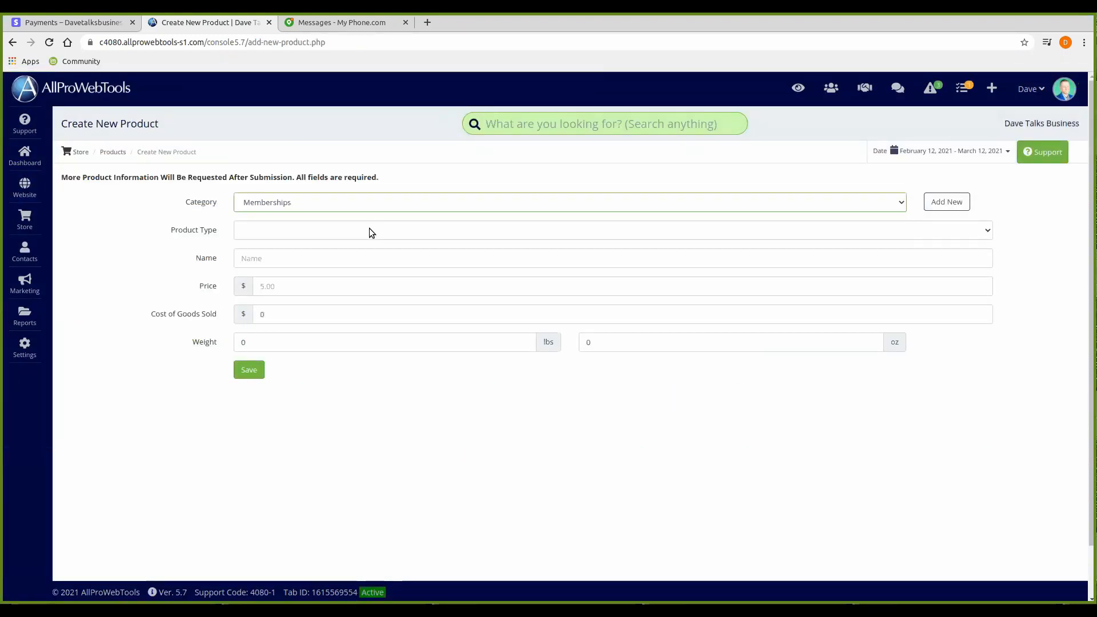
{"action": "left_click", "coordinate": [363, 231]}
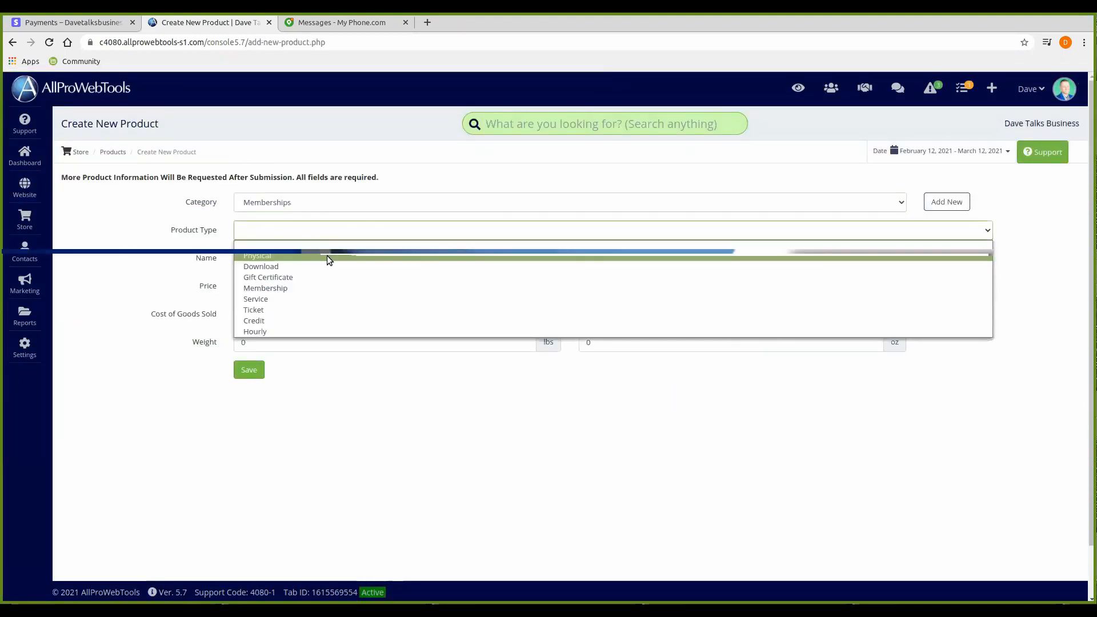
{"action": "left_click", "coordinate": [294, 298]}
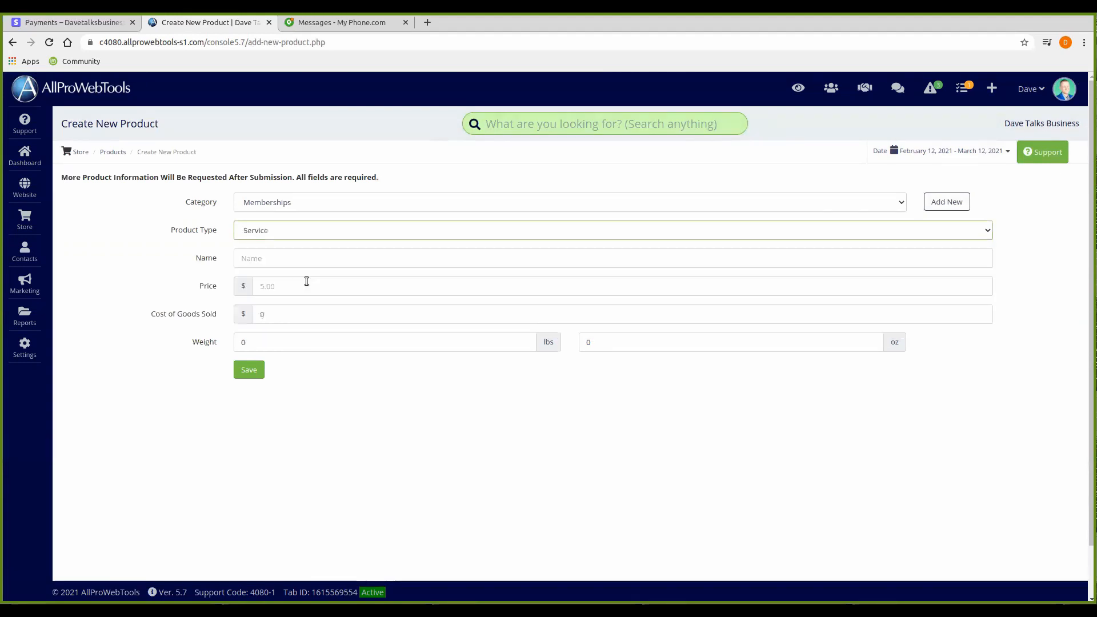
Name the new product Test Charge, set its price to $1.01 and save it.
{"action": "left_click", "coordinate": [326, 265]}
{"action": "type", "text": "Test Char"}
{"action": "type", "text": "ge"}
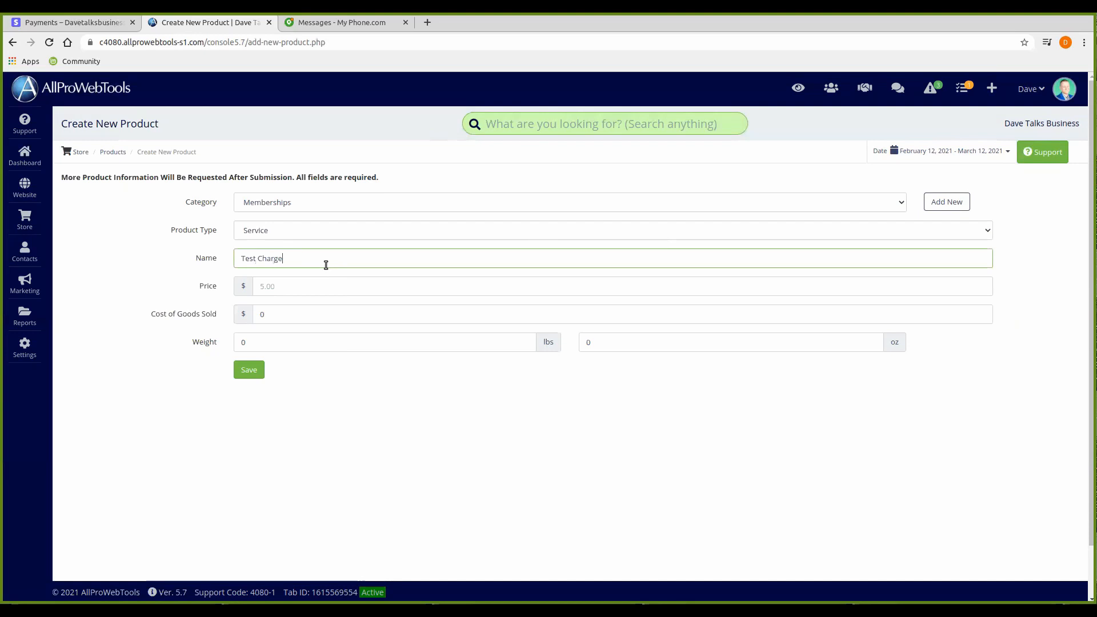
{"action": "left_click", "coordinate": [323, 286]}
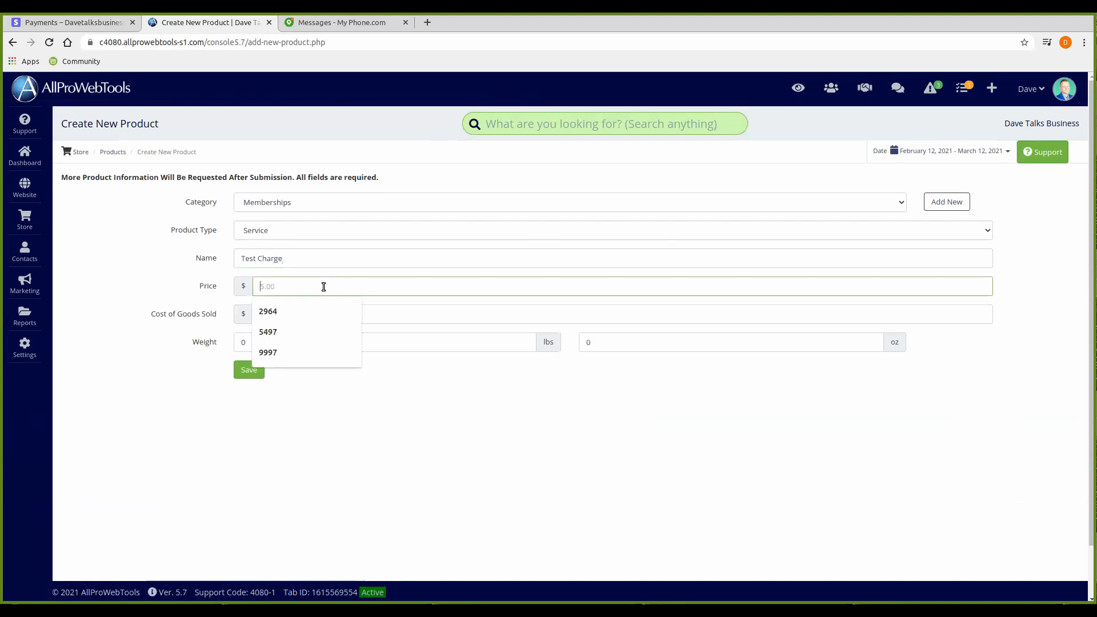
{"action": "type", "text": "1.0"}
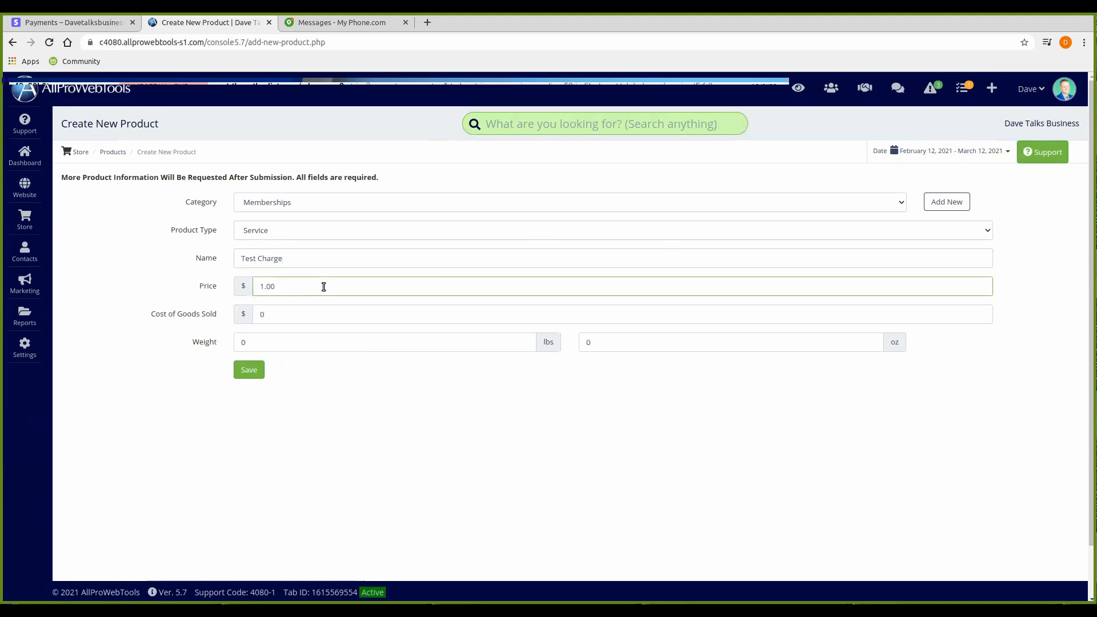
{"action": "type", "text": "1"}
{"action": "left_click", "coordinate": [249, 370]}
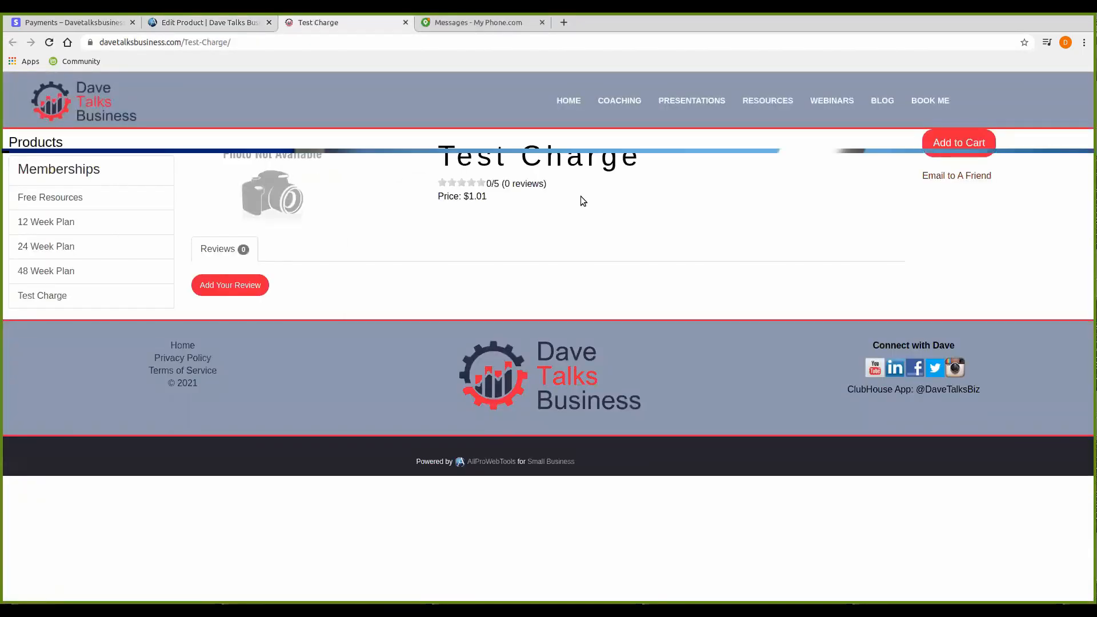
Add the Test Charge product to the store's shopping cart and try to check out.
{"action": "left_click", "coordinate": [958, 142]}
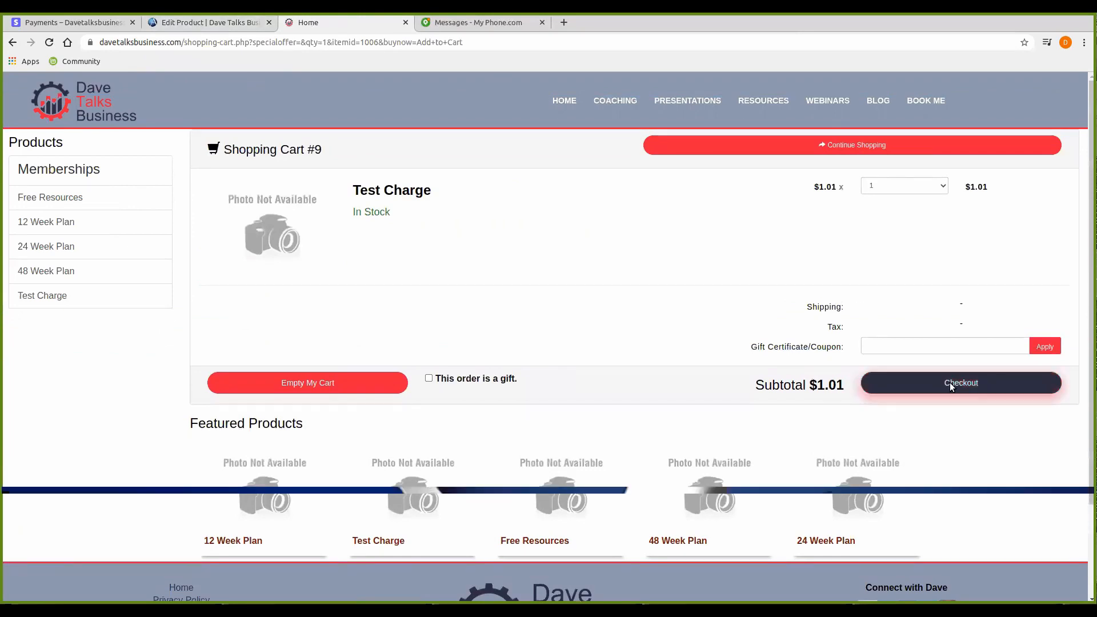
{"action": "left_click", "coordinate": [949, 383]}
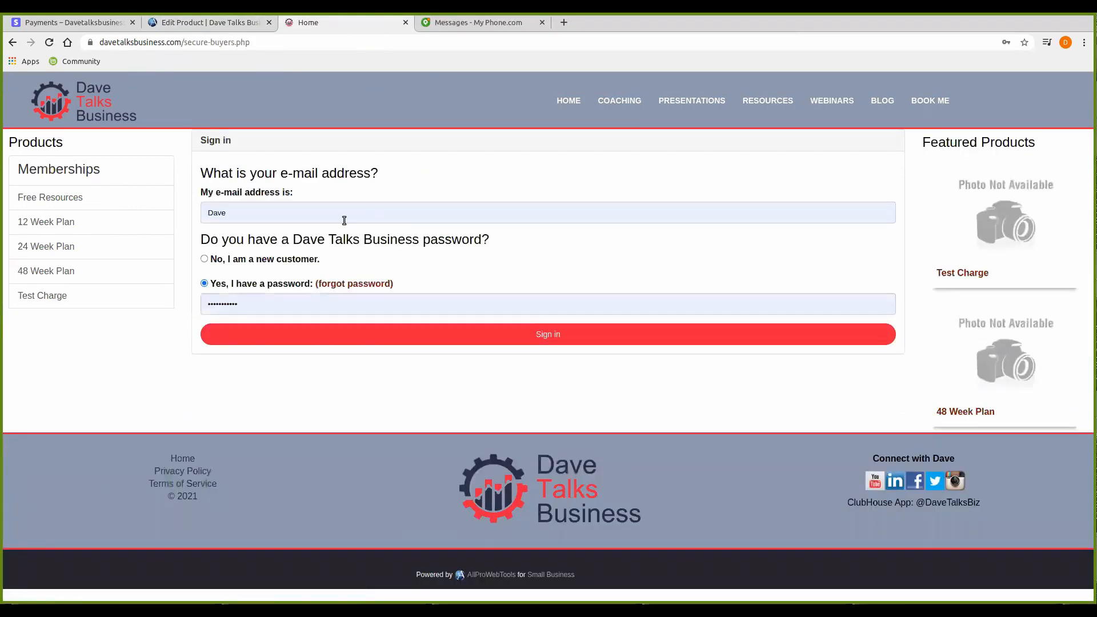
{"action": "double_click", "coordinate": [344, 220]}
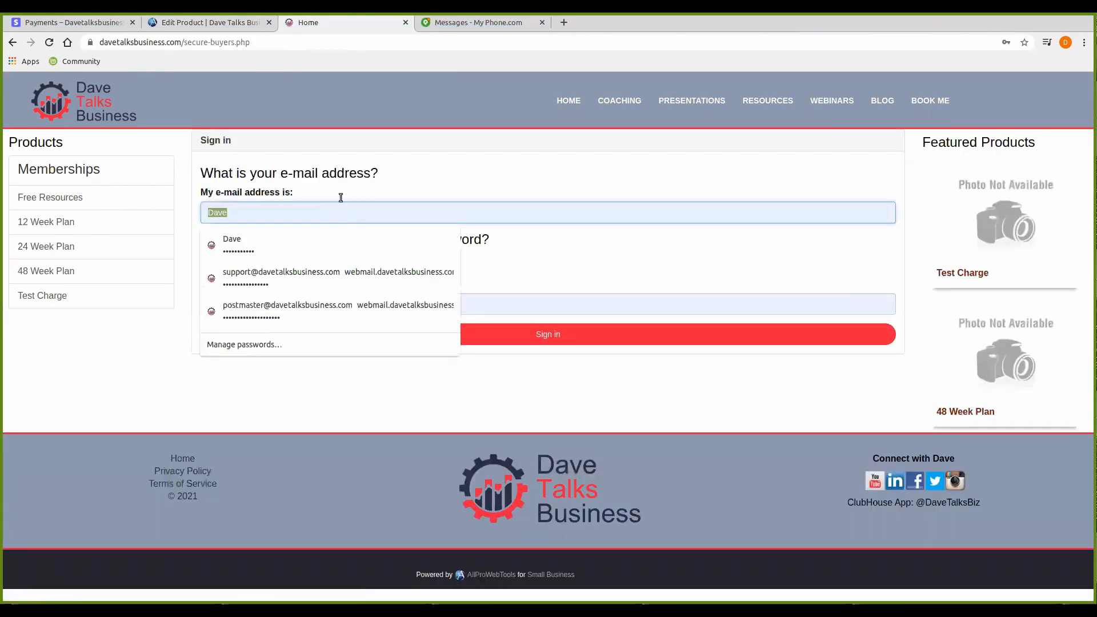
Switch to AllProWebTools, search for "support", open the Customer Support contact and open that contact's customer account on the store website.
{"action": "left_click", "coordinate": [186, 22]}
{"action": "left_click", "coordinate": [589, 121]}
{"action": "type", "text": "dave kramer"}
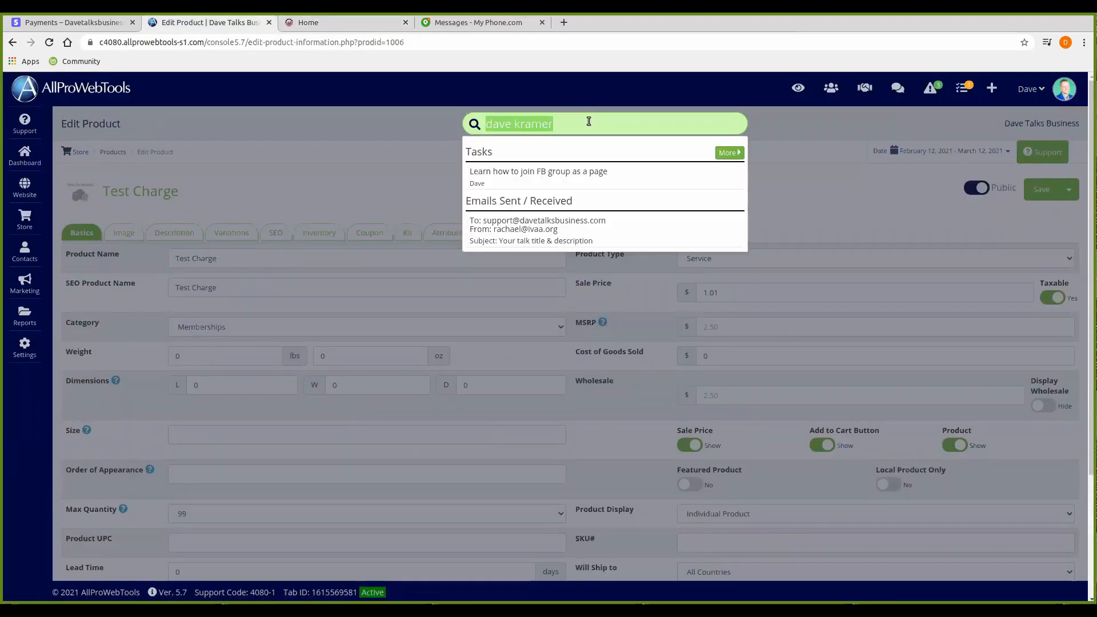
{"action": "type", "text": "support"}
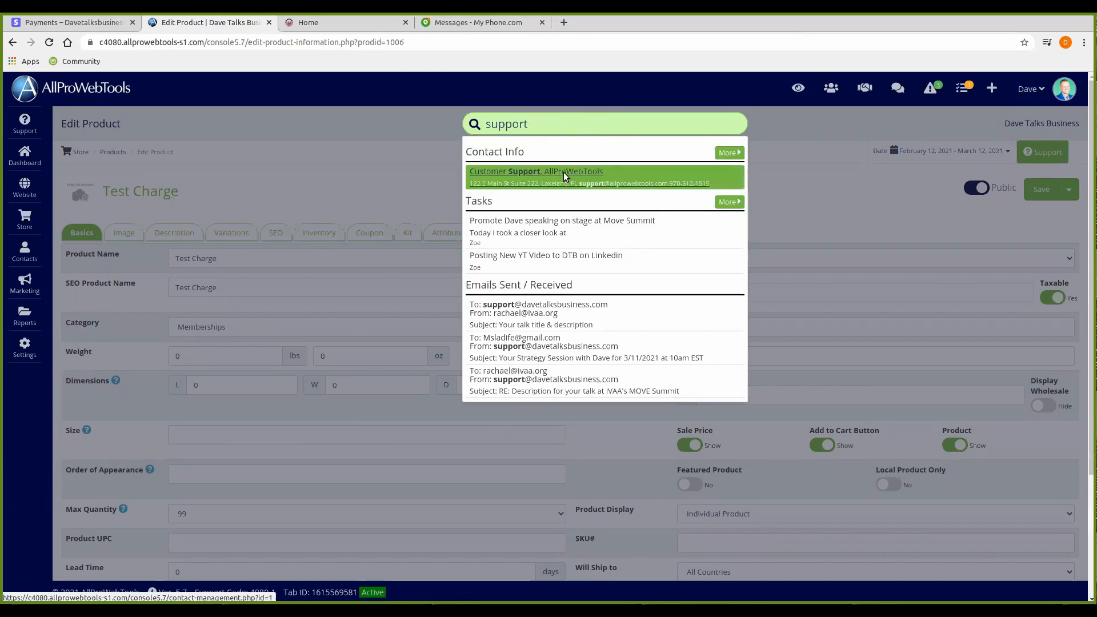
{"action": "left_click", "coordinate": [563, 172]}
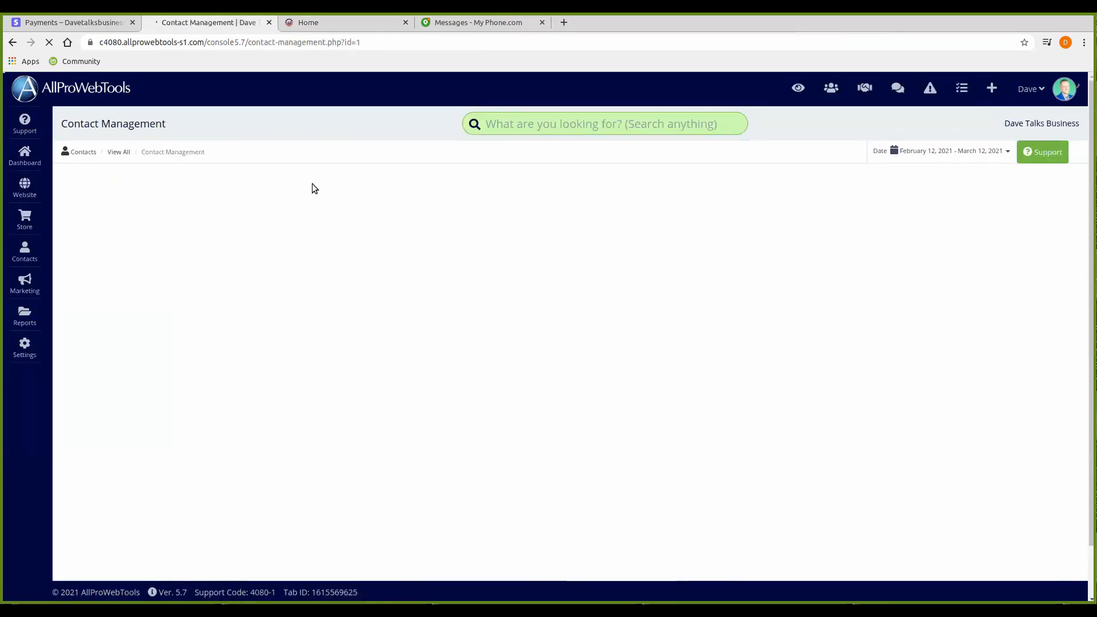
{"action": "left_click", "coordinate": [1043, 190]}
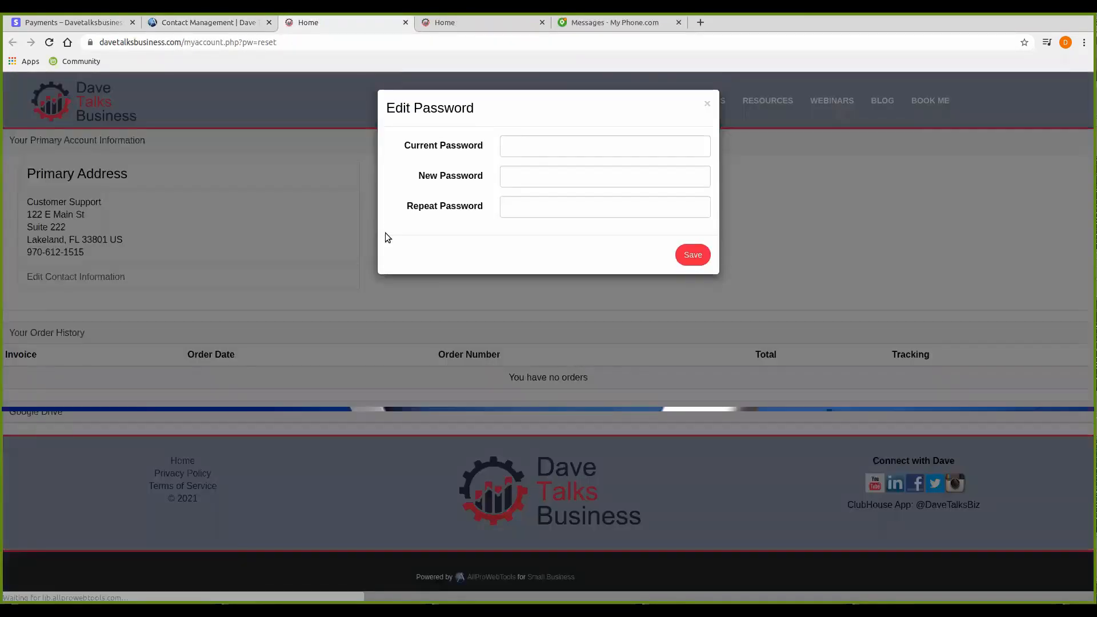
{"action": "left_click", "coordinate": [835, 157]}
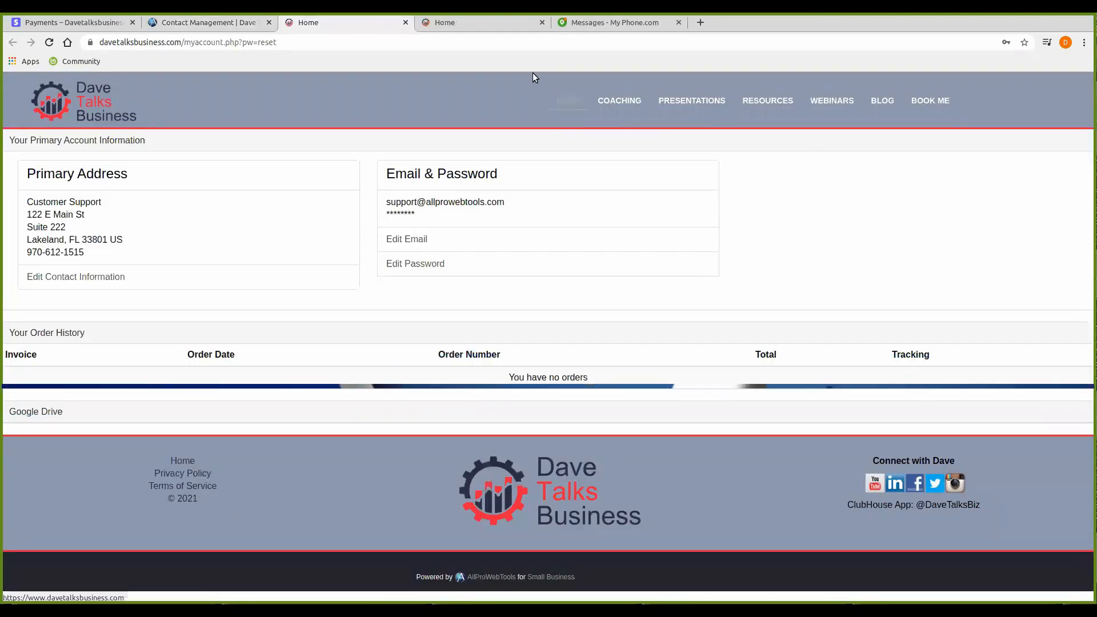
Return to the store's sign-in page, add the Test Charge product to the cart and proceed to checkout.
{"action": "left_click", "coordinate": [509, 22]}
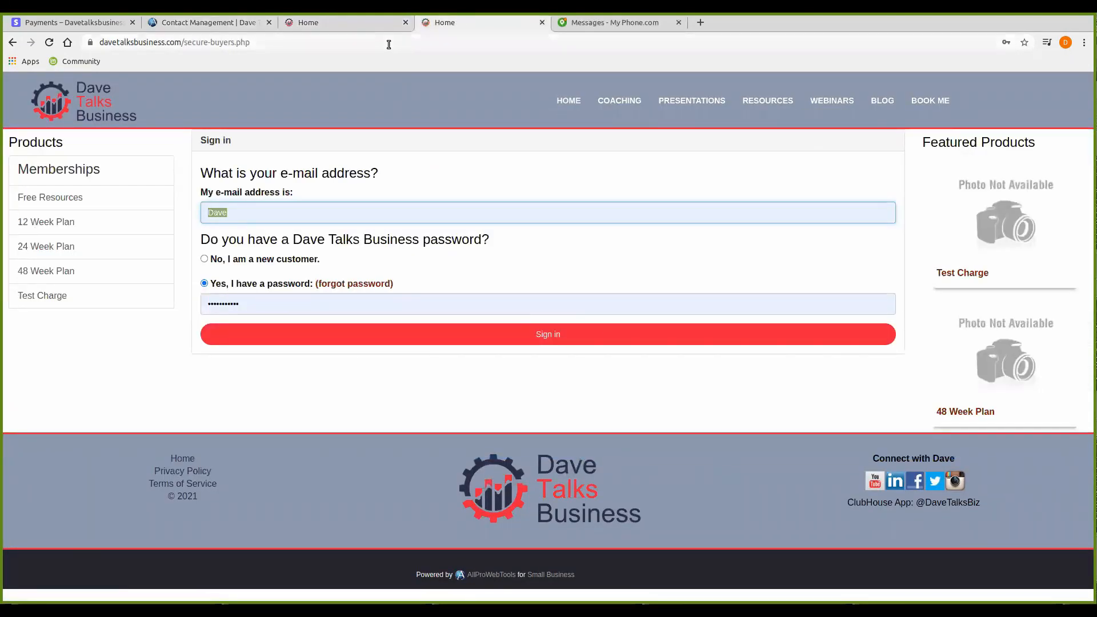
{"action": "left_click", "coordinate": [981, 213]}
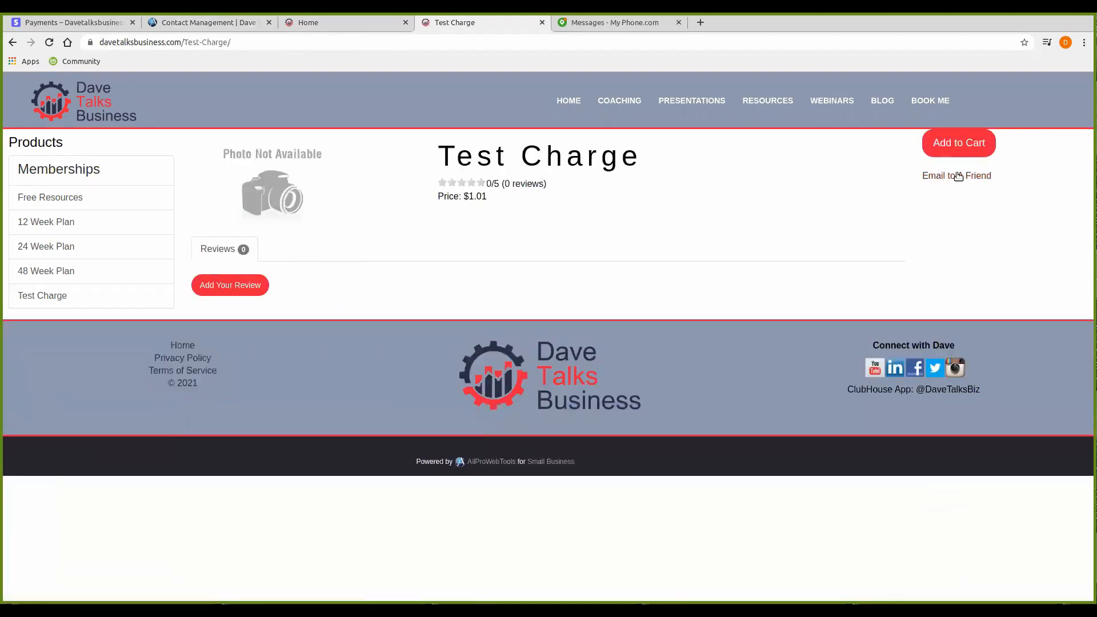
{"action": "left_click", "coordinate": [958, 144]}
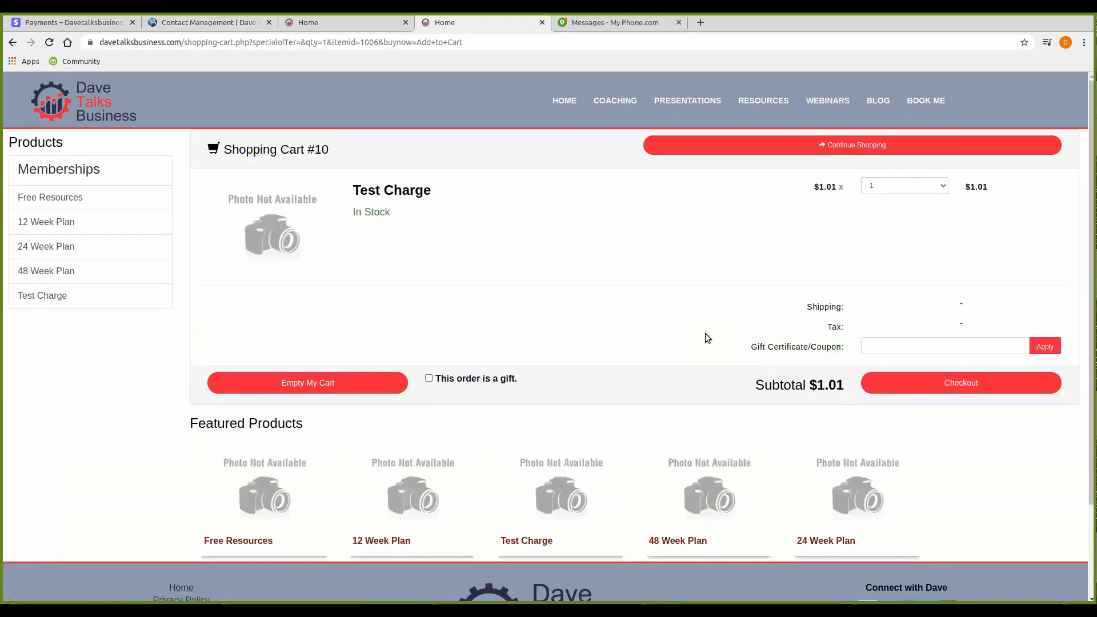
{"action": "left_click", "coordinate": [959, 384]}
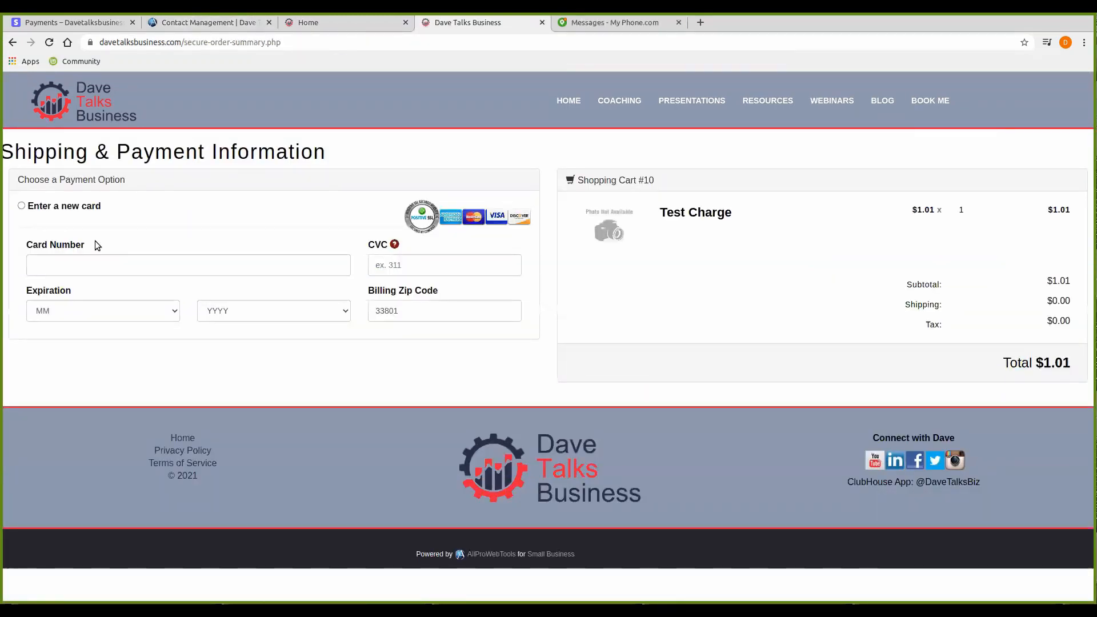
Choose to pay with a new card and enter its card number and CVC.
{"action": "left_click", "coordinate": [66, 207]}
{"action": "left_click", "coordinate": [141, 272]}
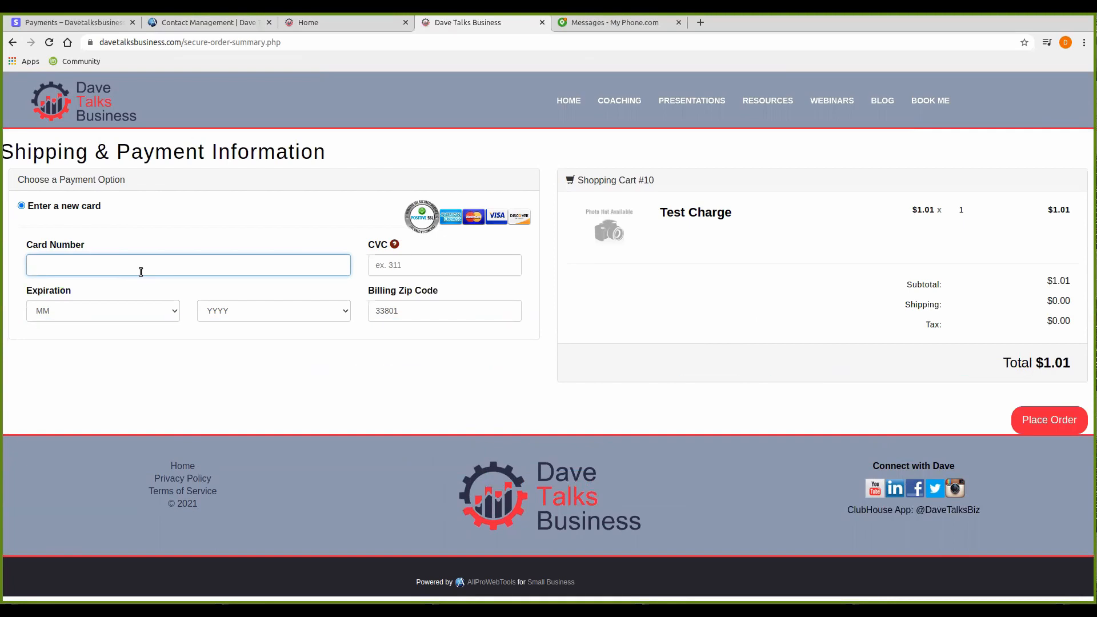
{"action": "type", "text": "•••"}
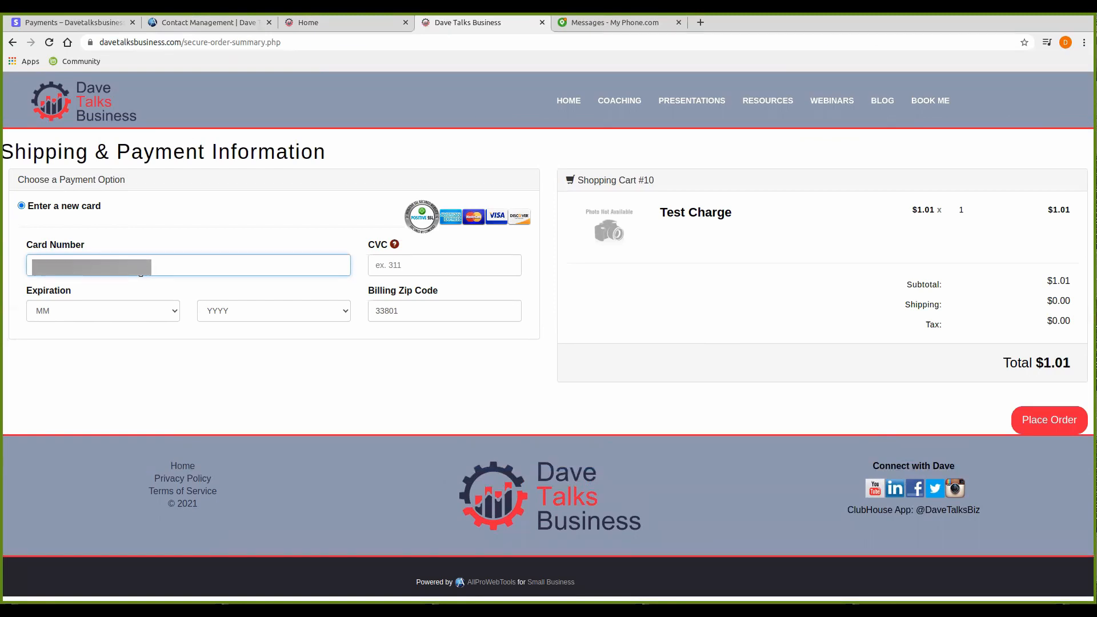
{"action": "left_click", "coordinate": [455, 270]}
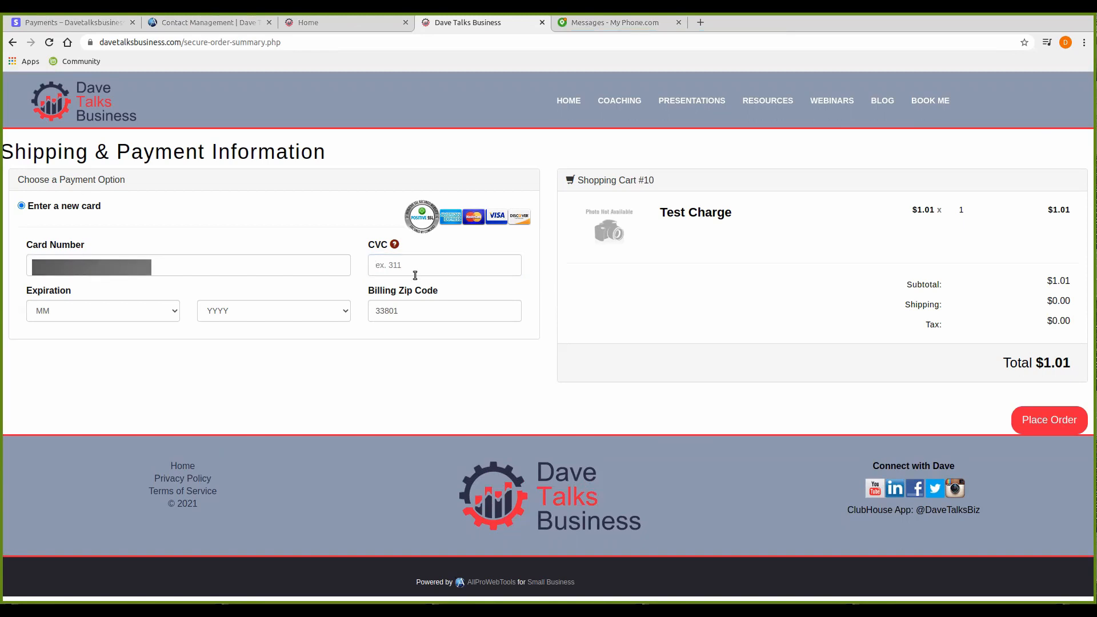
{"action": "left_click", "coordinate": [450, 263]}
Set the card's expiration month and year and place the order, saving the card in the browser.
{"action": "left_click", "coordinate": [157, 314]}
{"action": "left_click", "coordinate": [107, 387]}
{"action": "left_click", "coordinate": [266, 313]}
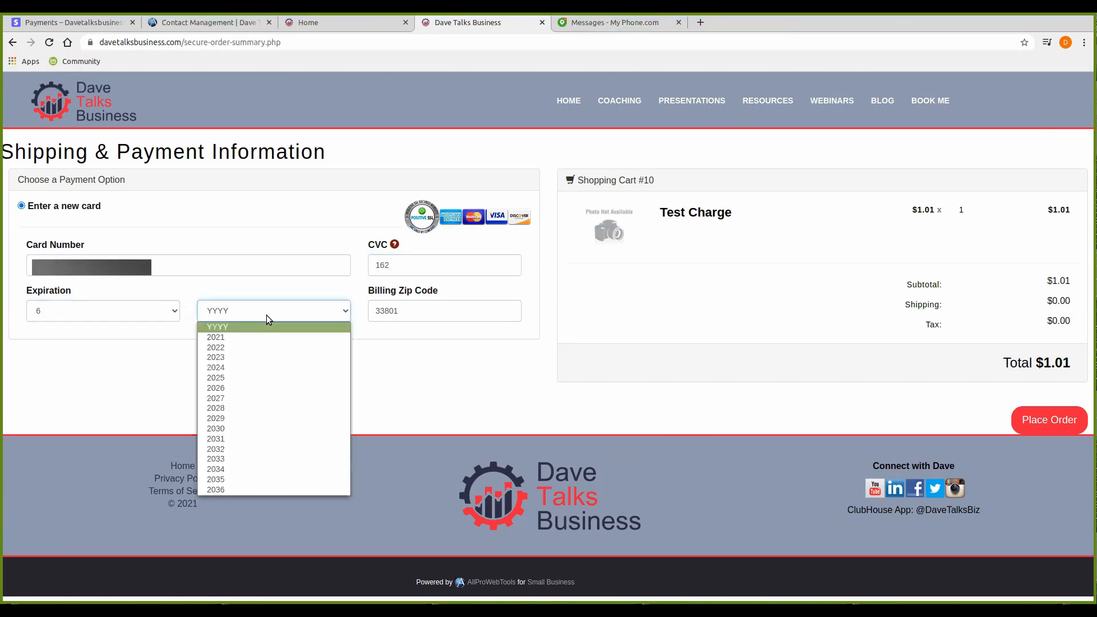
{"action": "left_click", "coordinate": [246, 367]}
{"action": "left_click", "coordinate": [1054, 420]}
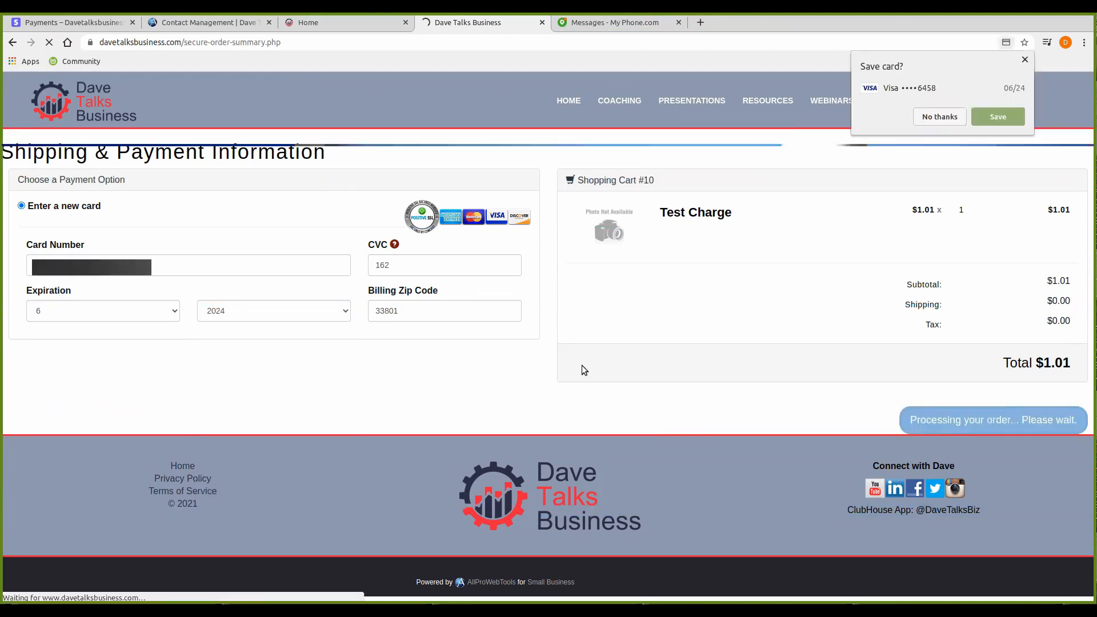
{"action": "left_click", "coordinate": [997, 117]}
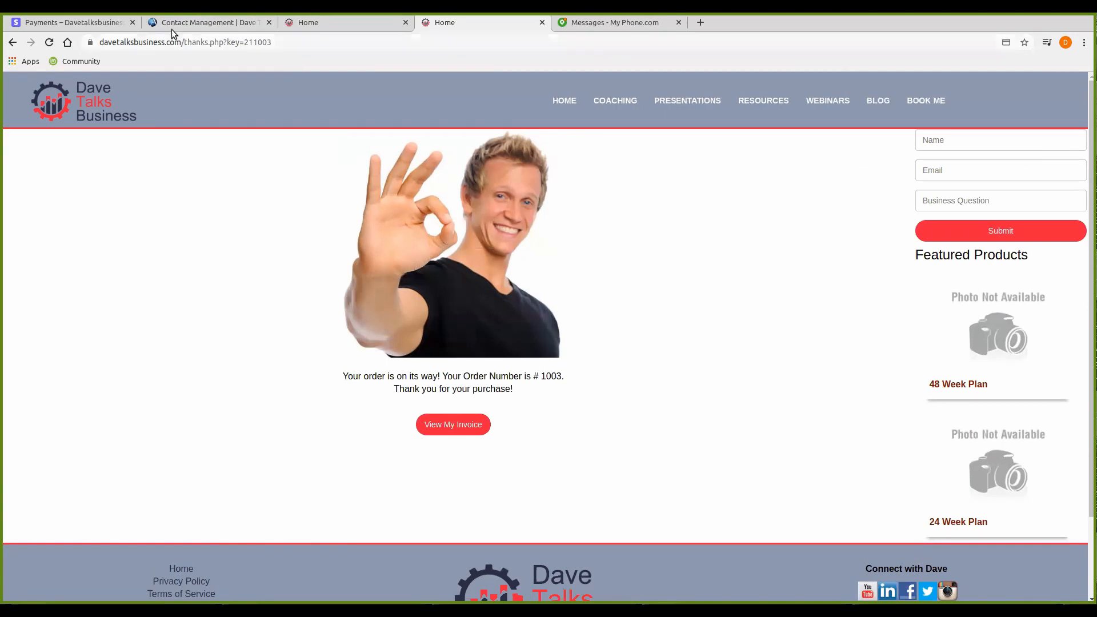
Switch to the Stripe dashboard and reload the Payments list to check for the test charge.
{"action": "left_click", "coordinate": [95, 25]}
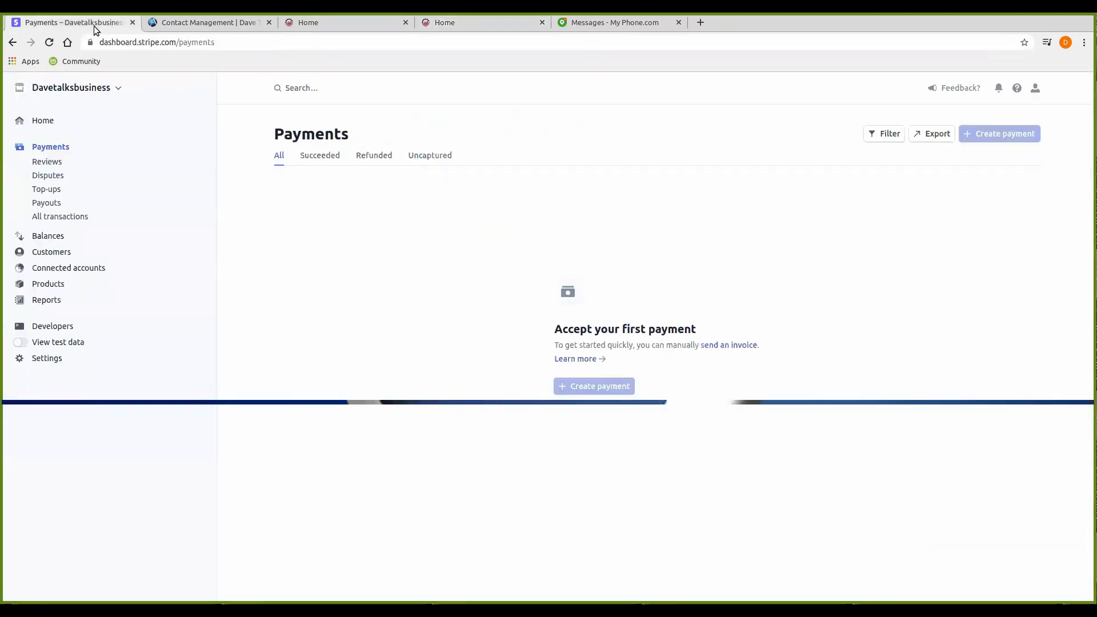
{"action": "left_click", "coordinate": [51, 161]}
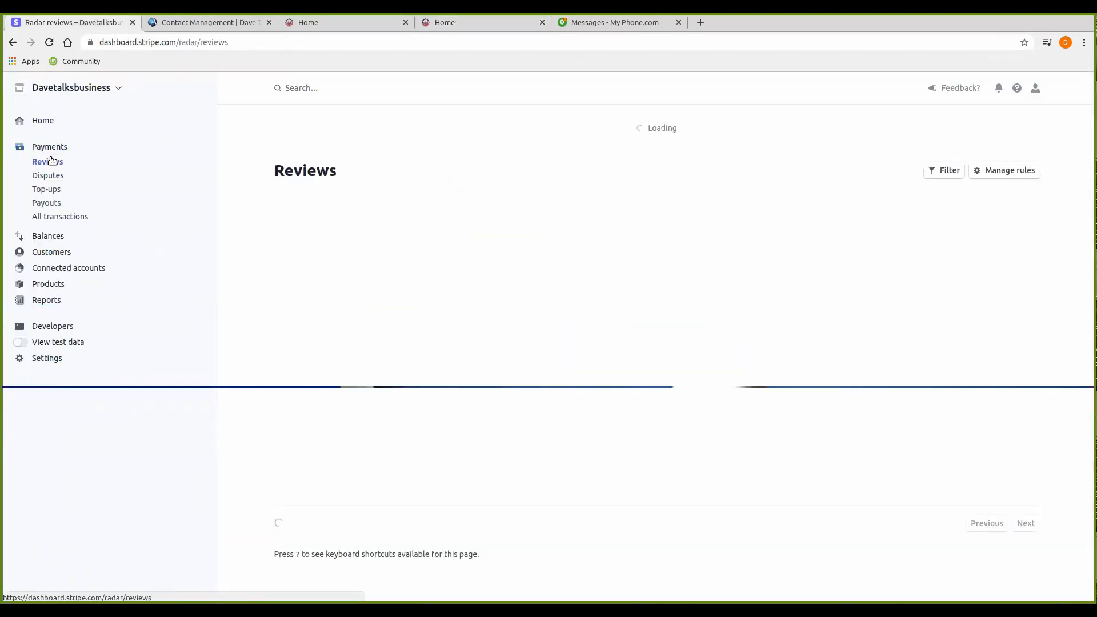
{"action": "left_click", "coordinate": [51, 149]}
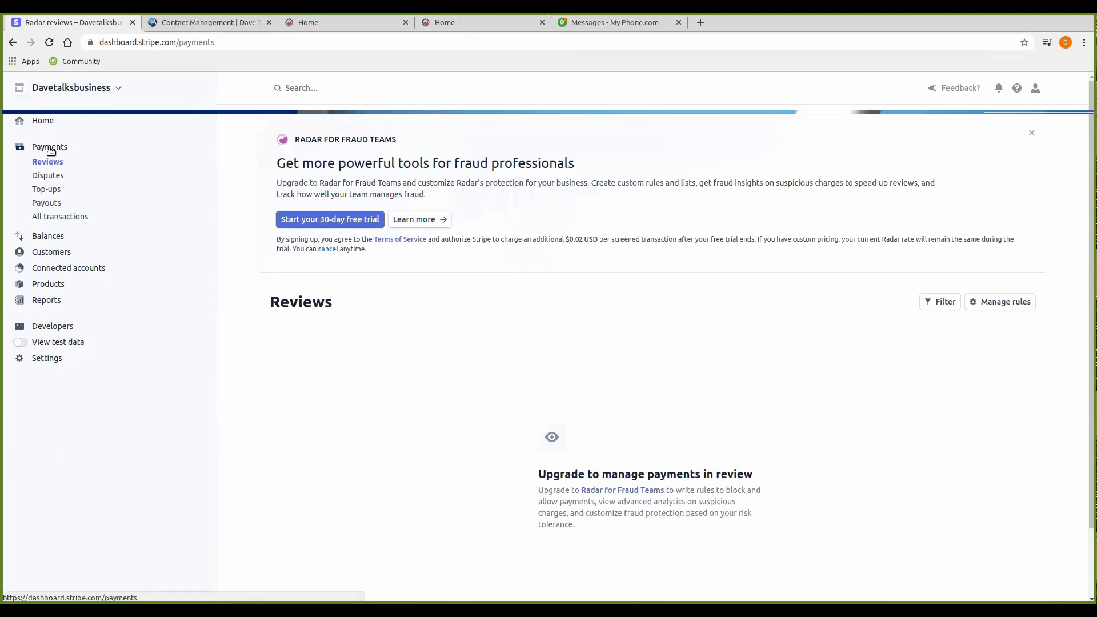